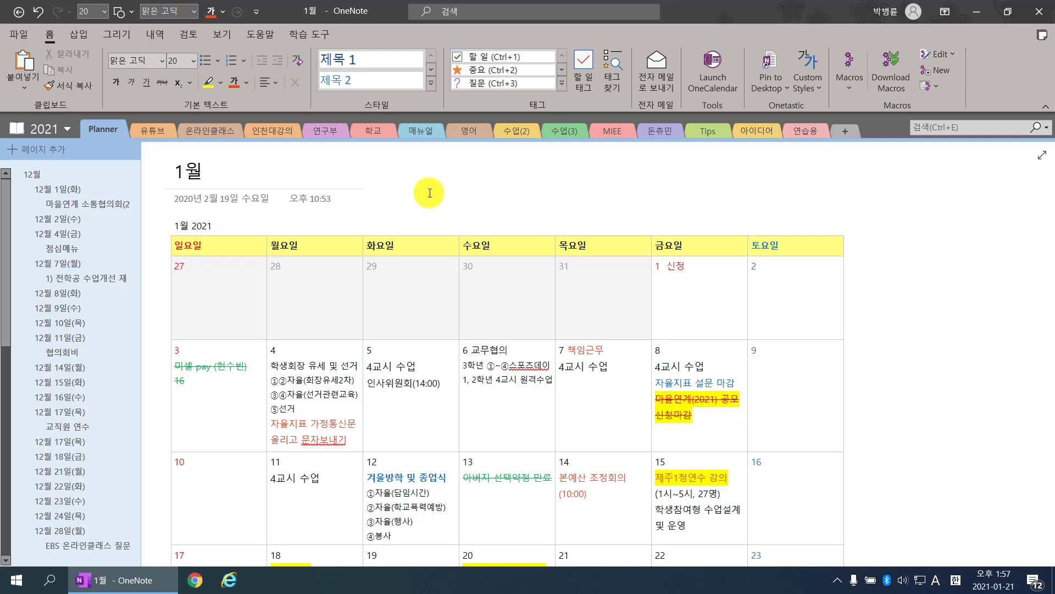
- View the list of available notebooks and close it again
click(64, 130)
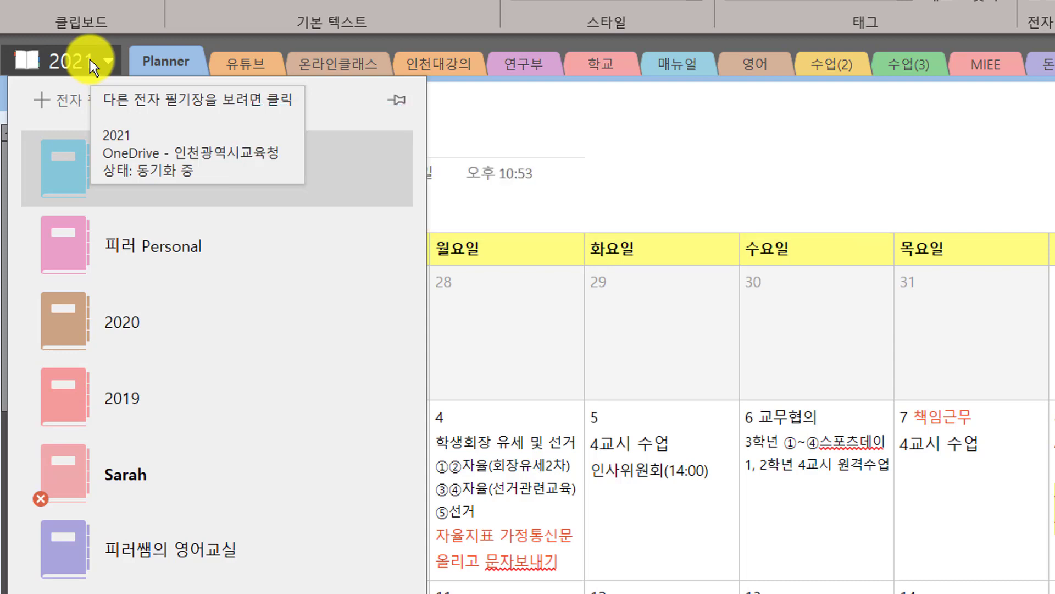
click(625, 114)
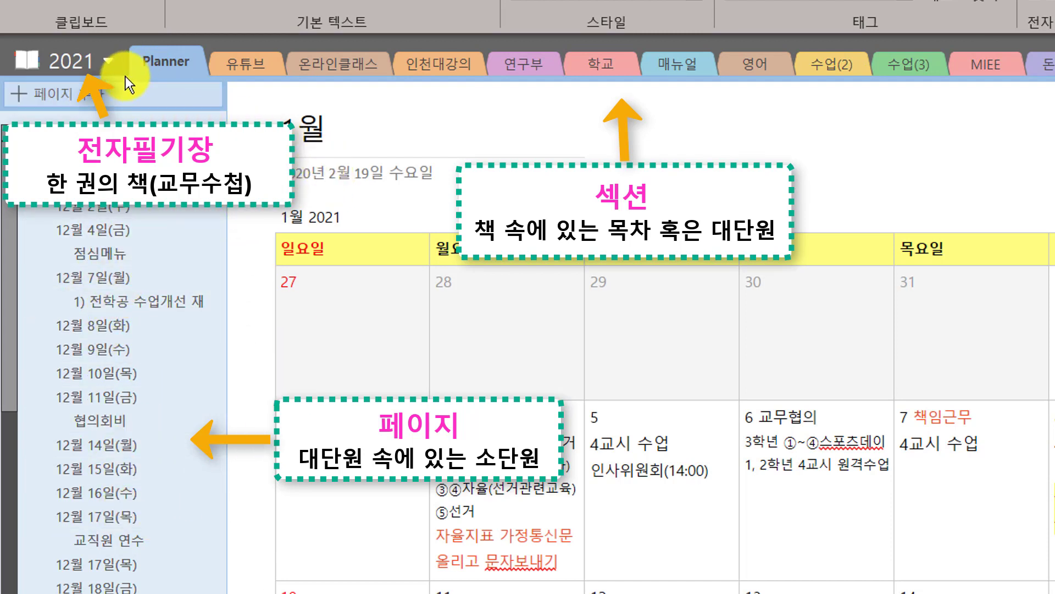
click(96, 62)
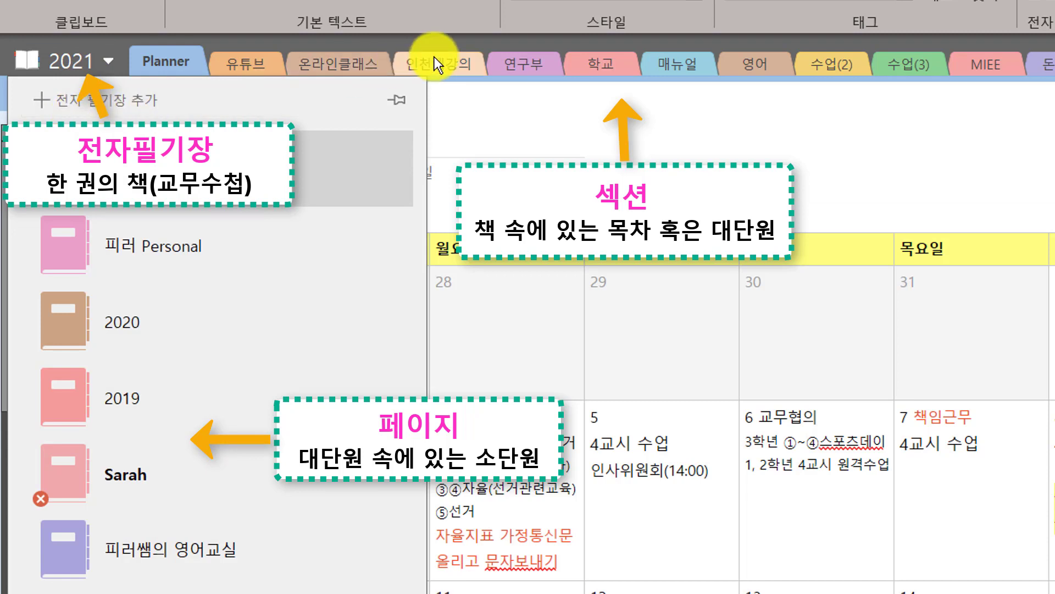
click(419, 187)
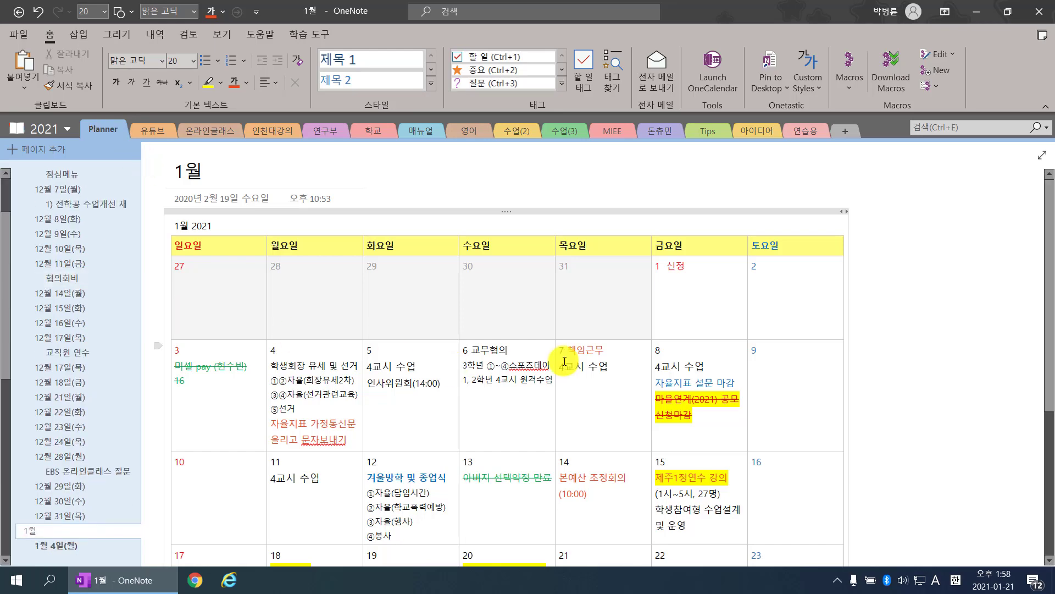
- Look over the 1월 calendar page and open the 12월 calendar page in the Planner section
scroll(499, 351, down, 3)
scroll(488, 292, up, 1)
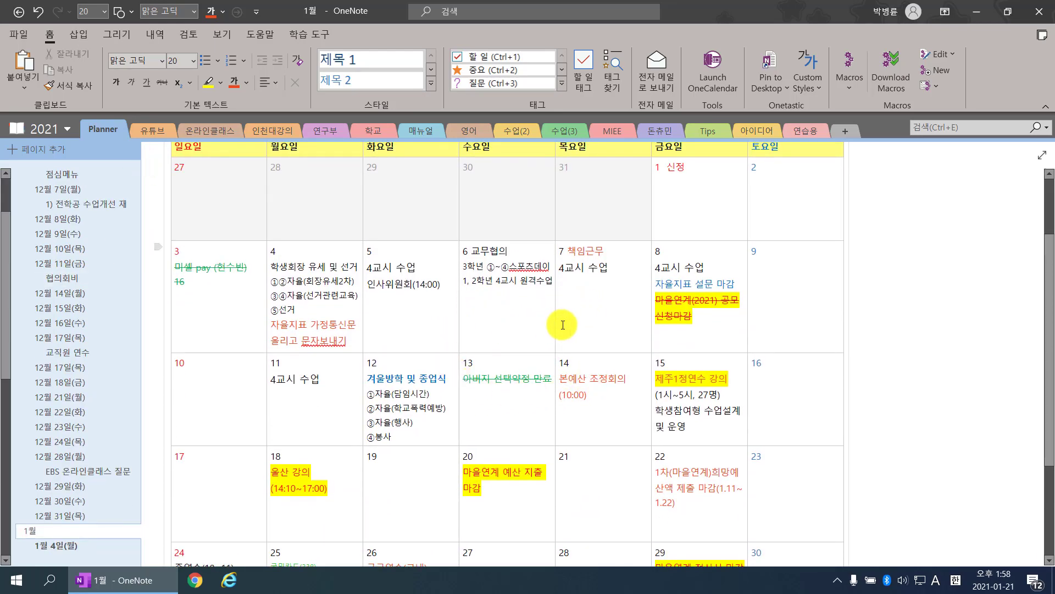
scroll(561, 323, up, 1)
scroll(492, 322, up, 1)
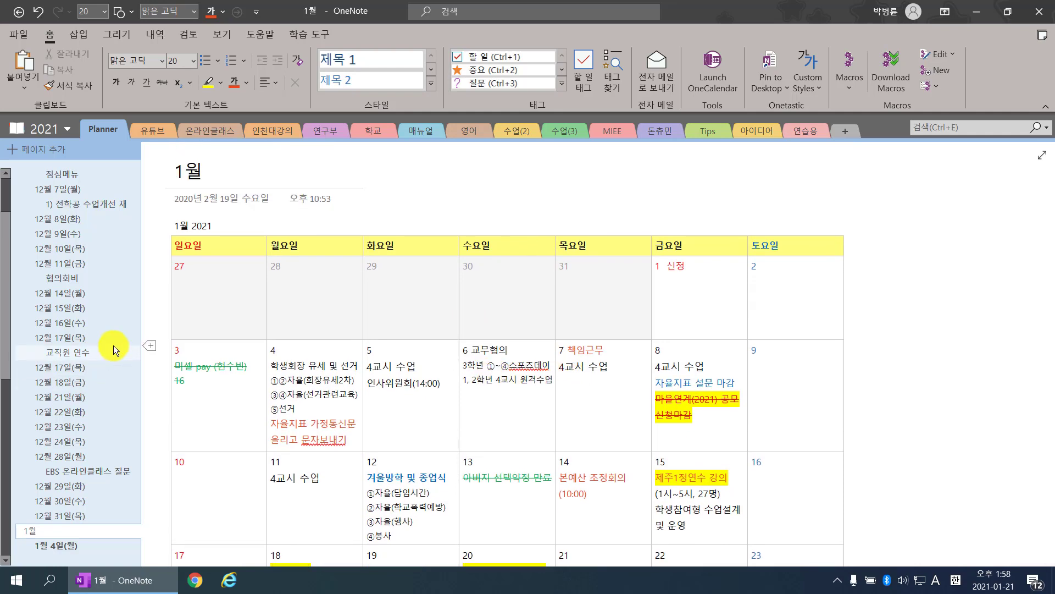
scroll(112, 336, up, 3)
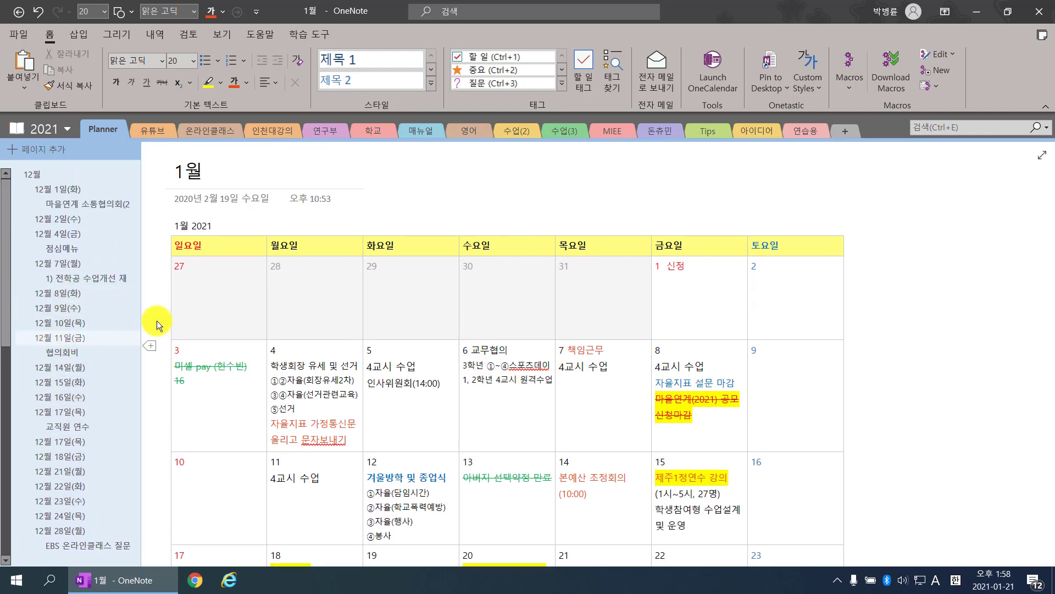
click(77, 177)
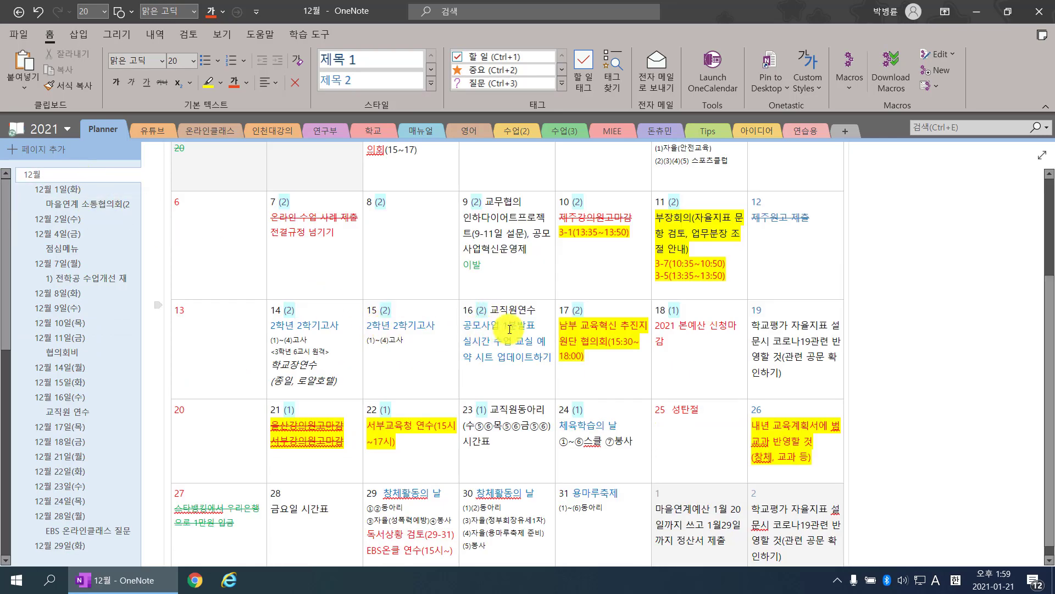
mouse_move(510, 329)
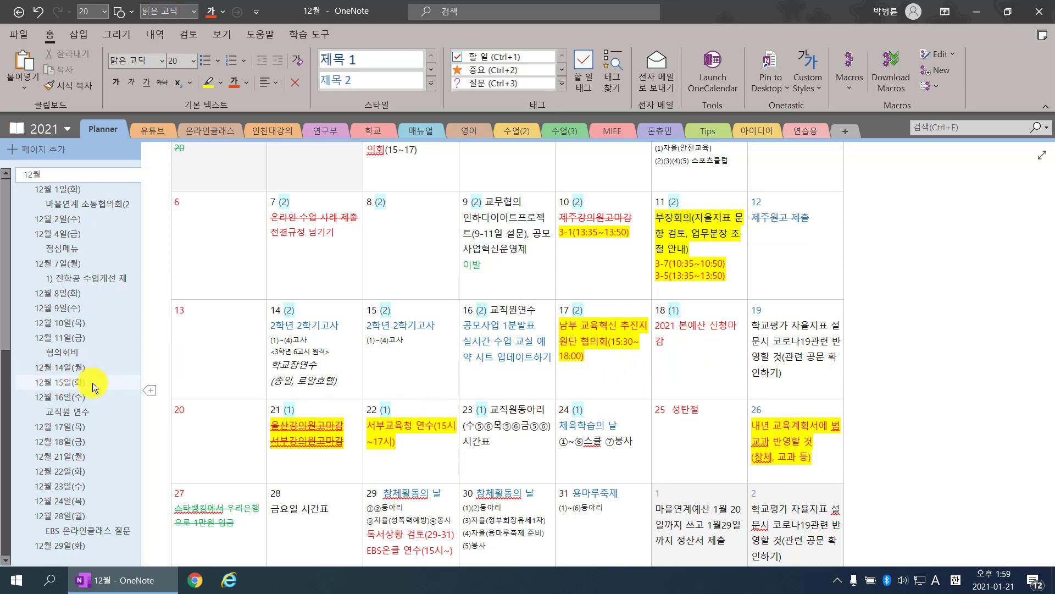
- Open the 12월 16일(수) page to review its to-do list
scroll(92, 384, down, 2)
click(90, 367)
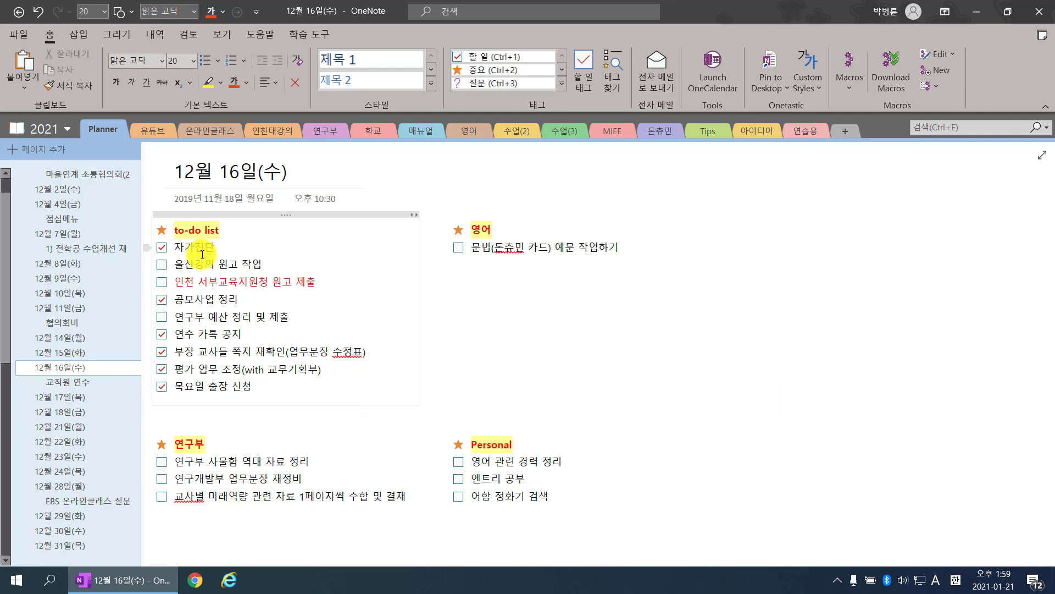
mouse_move(232, 238)
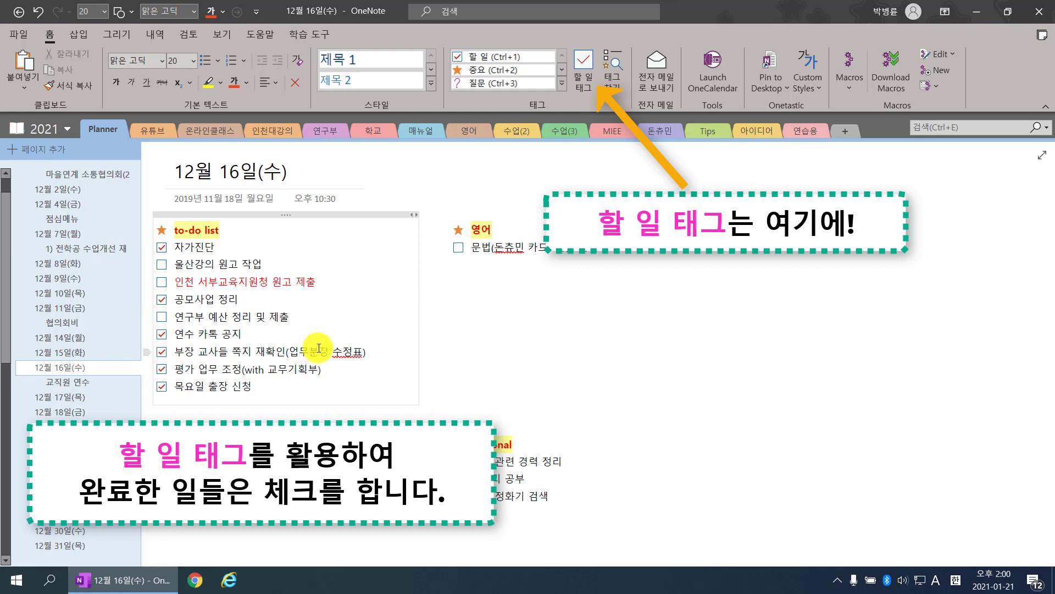
- Duplicate the 12월 16일(수) page within the Planner section's page list
click(77, 365)
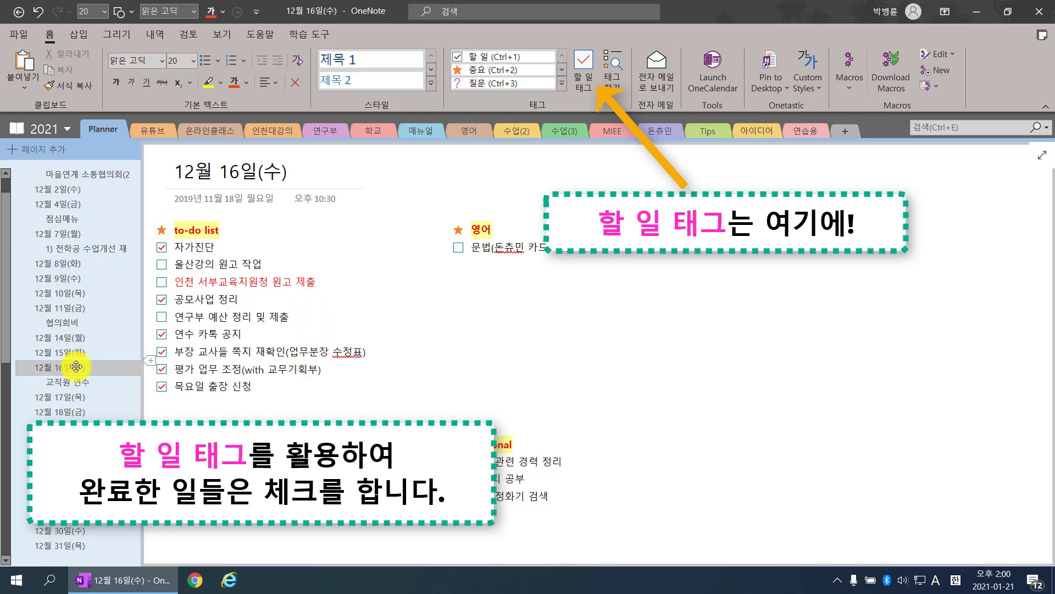
key(ctrl+c)
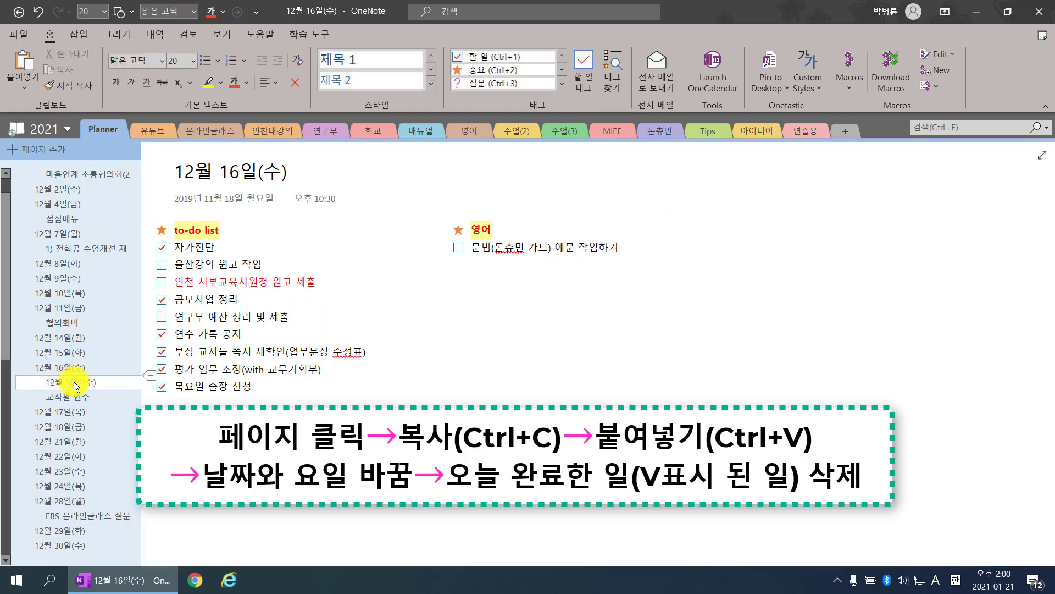
key(ctrl+v)
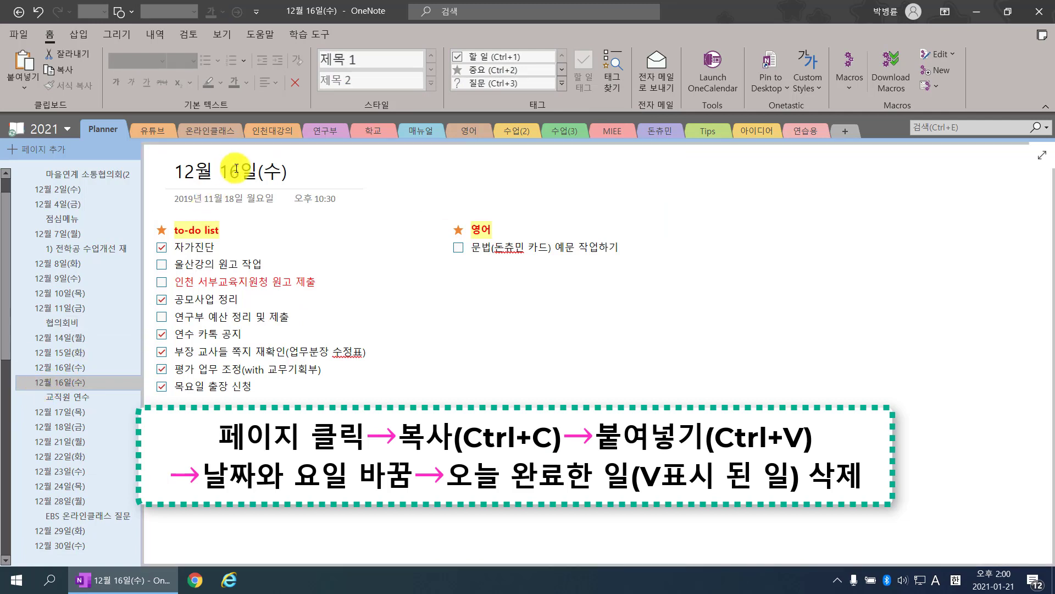
- Retitle the duplicated page 12월 17일(목)
drag(229, 170, 237, 169)
text(7)
key(Right)
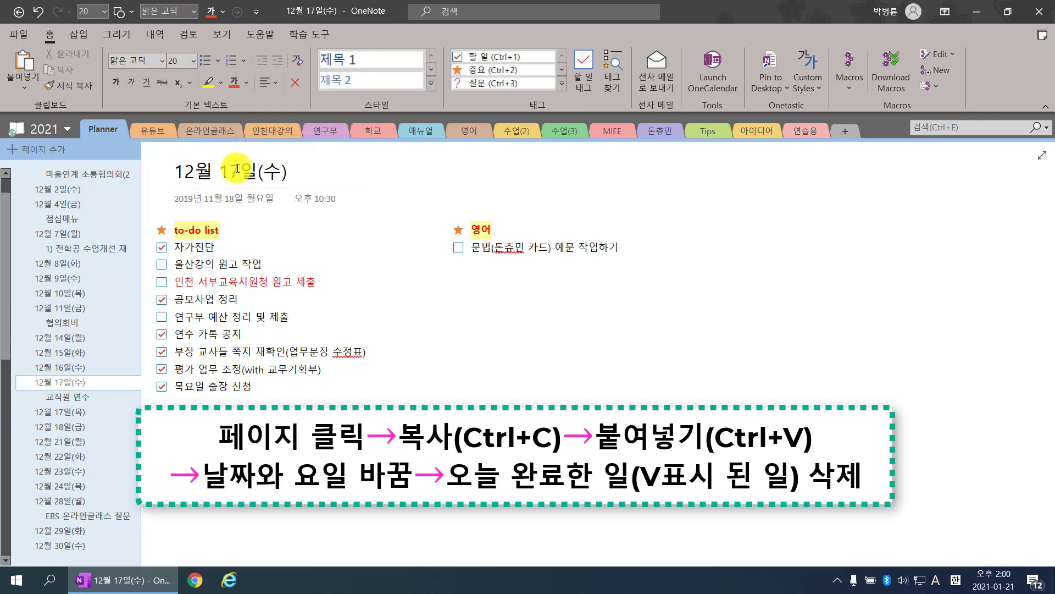
key(Right)
key(Delete)
text(ahr)
key(BackSpace)
key(BackSpace)
key(BackSpace)
key(Hangul)
text(목)
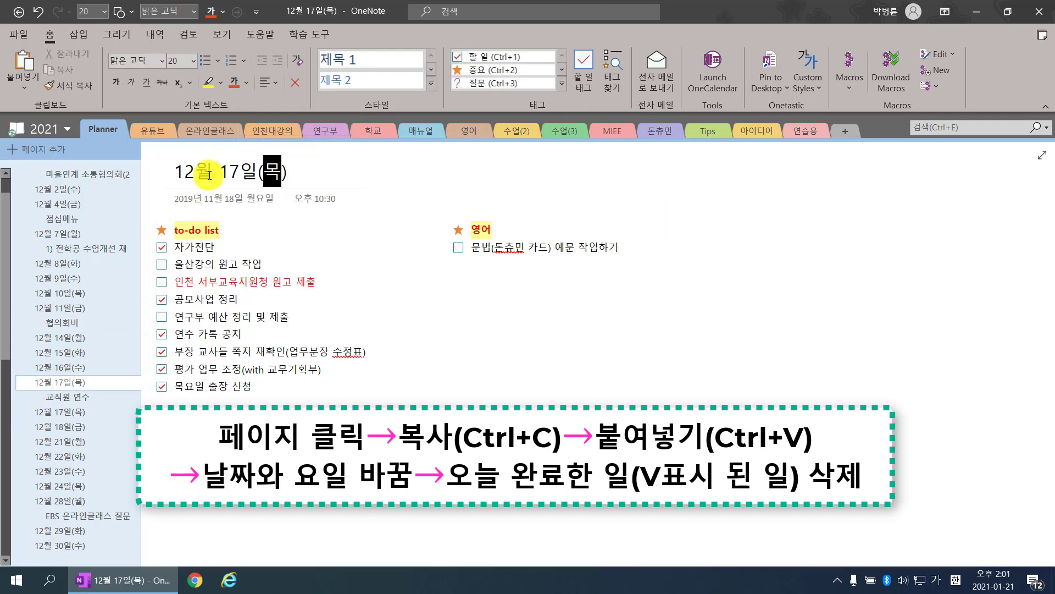
- Delete the completed tasks below 자가진단 from the to-do list and mark 자가진단 as not done
triple_click(199, 301)
key(Delete)
triple_click(201, 314)
key(Delete)
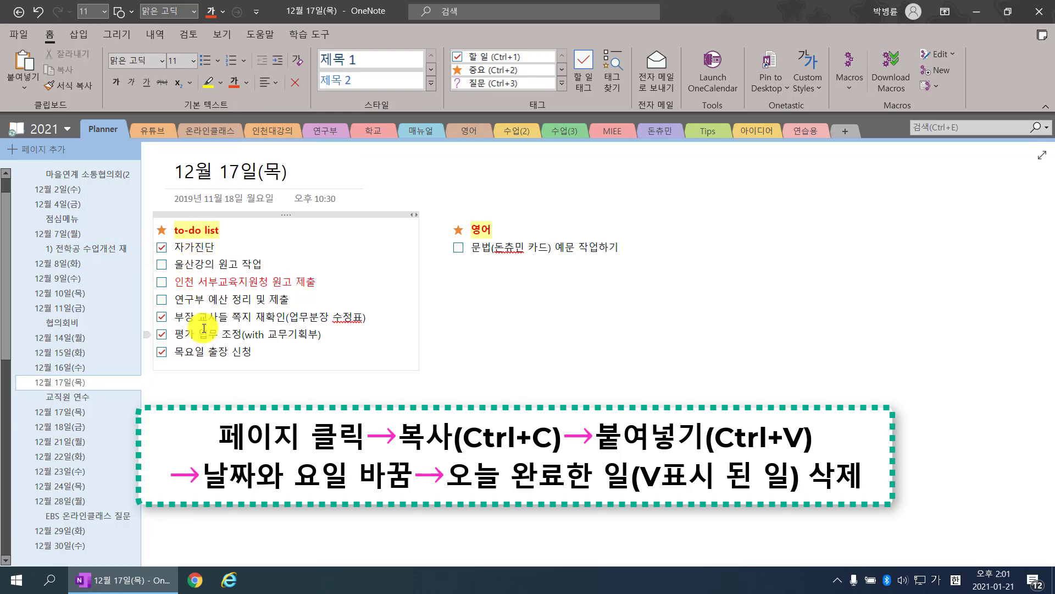
triple_click(202, 321)
key(Delete)
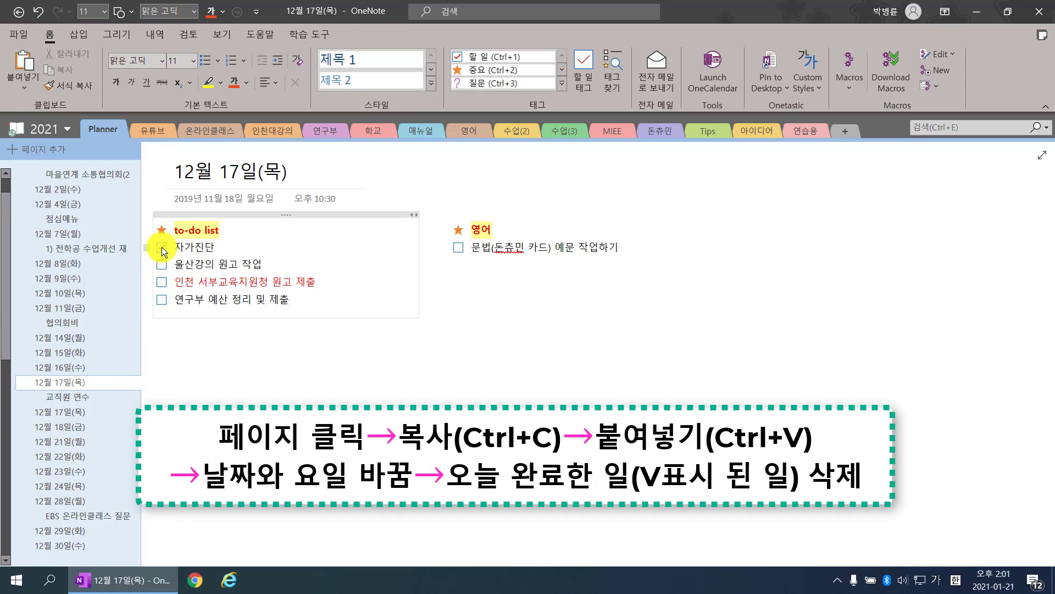
click(161, 247)
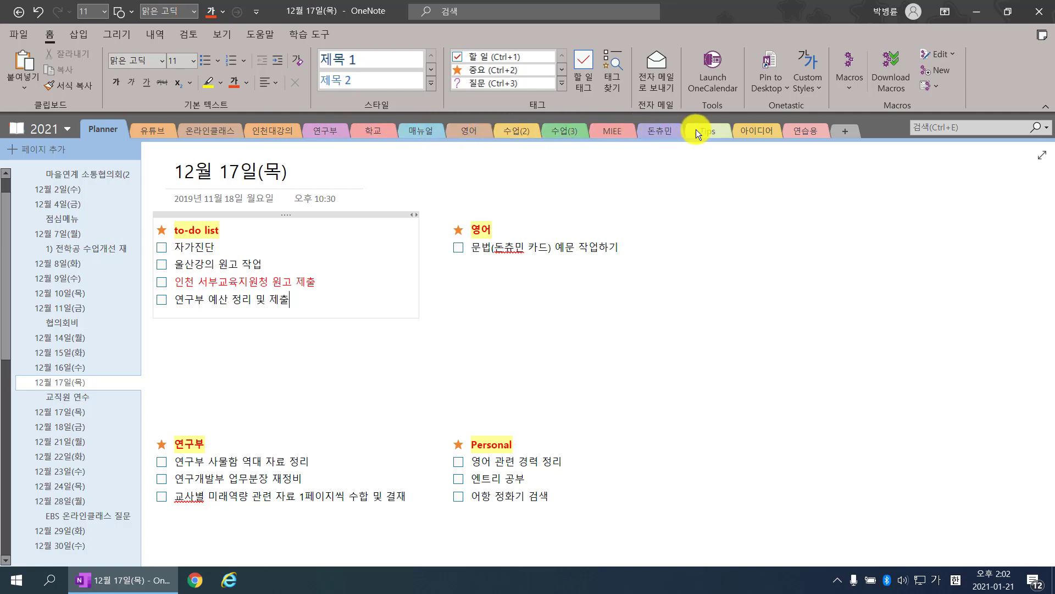
- Look through the 결재자 and 학급운영비 pages of the 매뉴얼 section and glance at the 학교 section
click(420, 133)
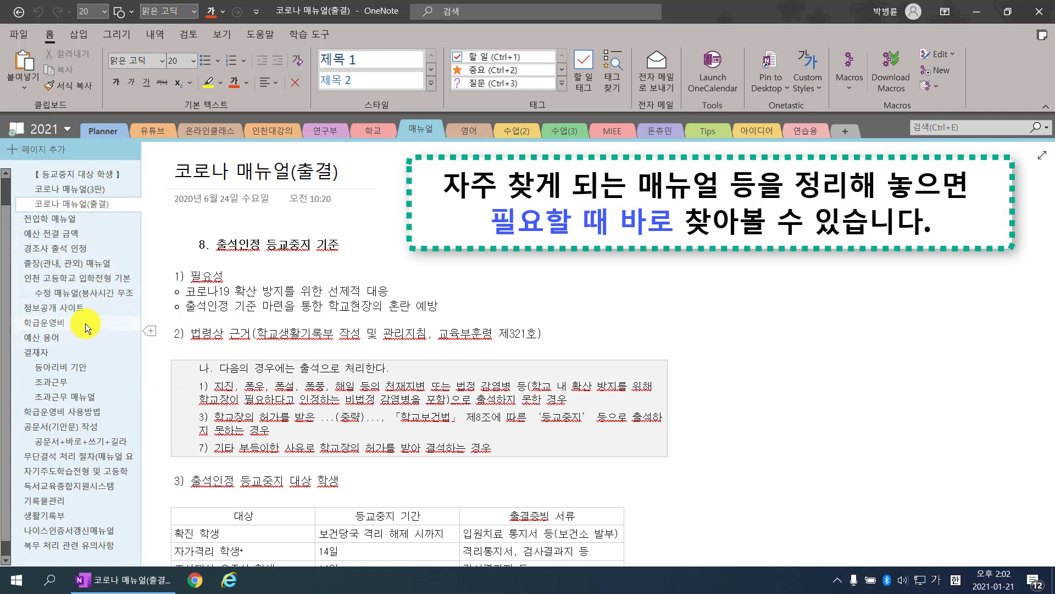
click(83, 353)
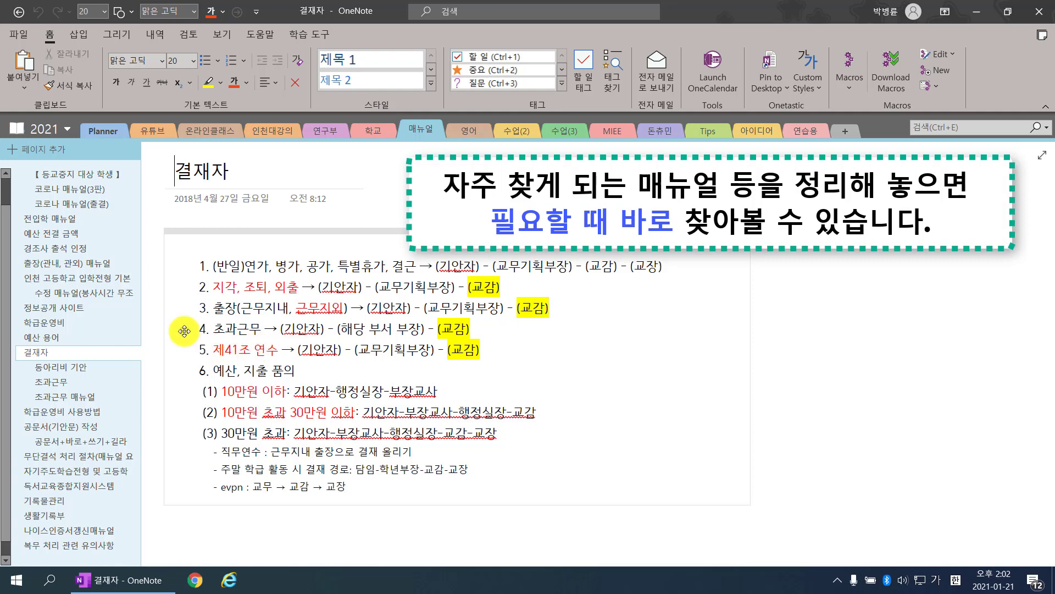
click(100, 325)
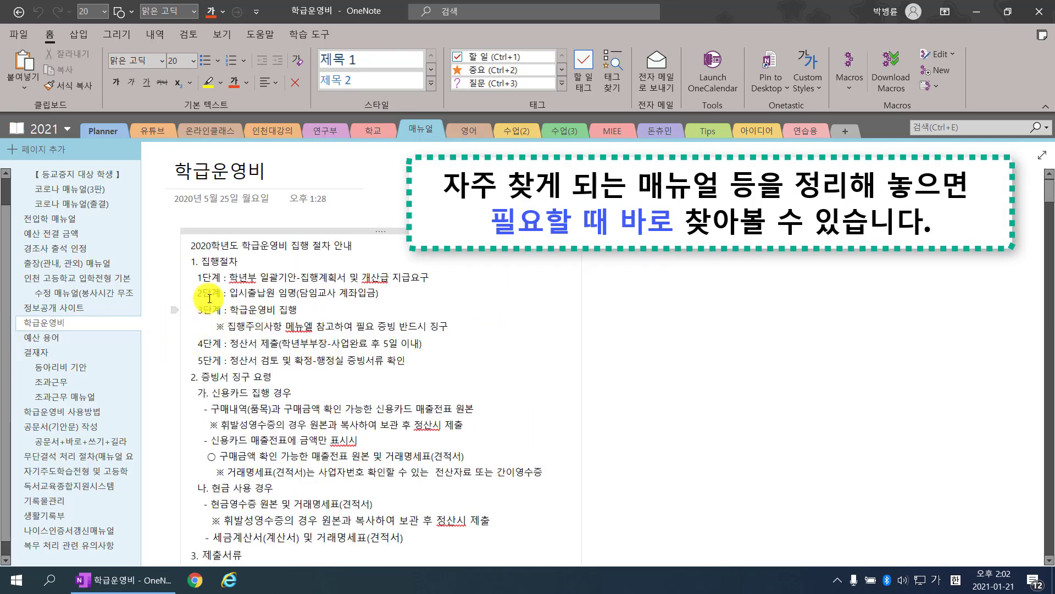
click(384, 134)
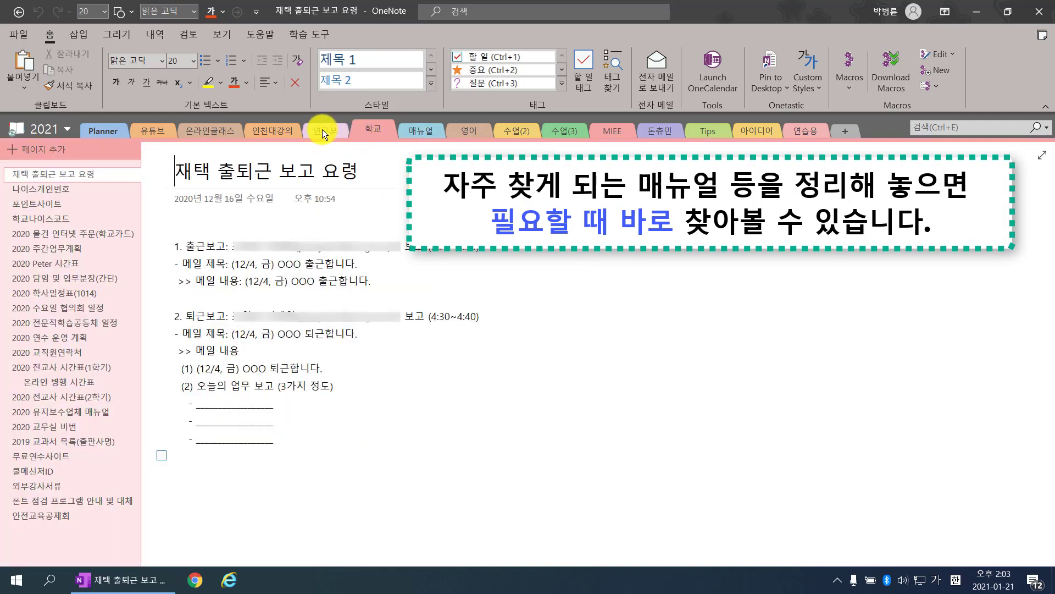
click(428, 132)
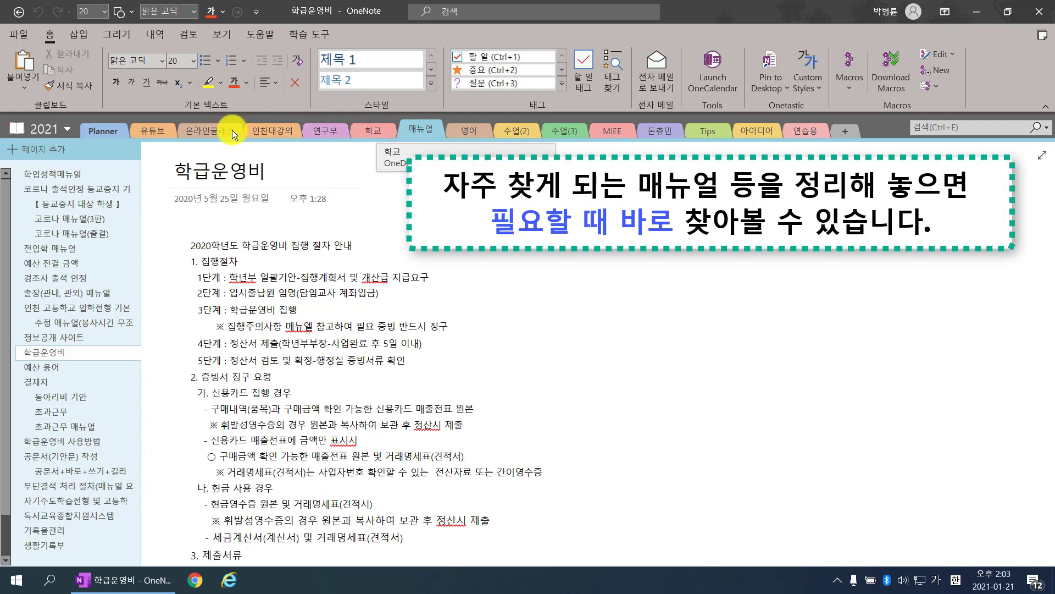
- View the notebook list and the move or copy option for the 매뉴얼 section without applying it
click(61, 125)
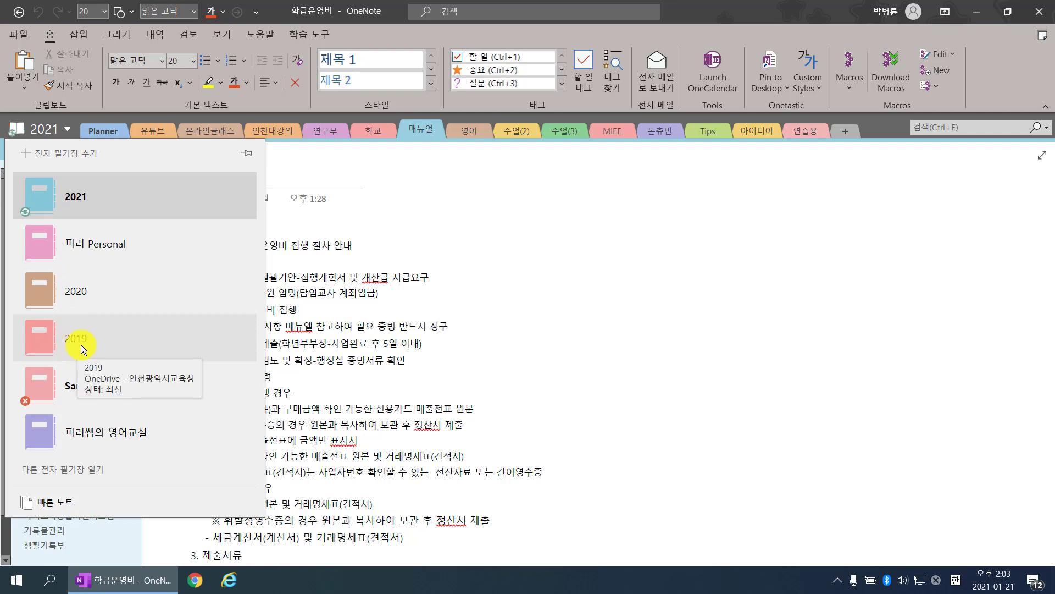
click(90, 246)
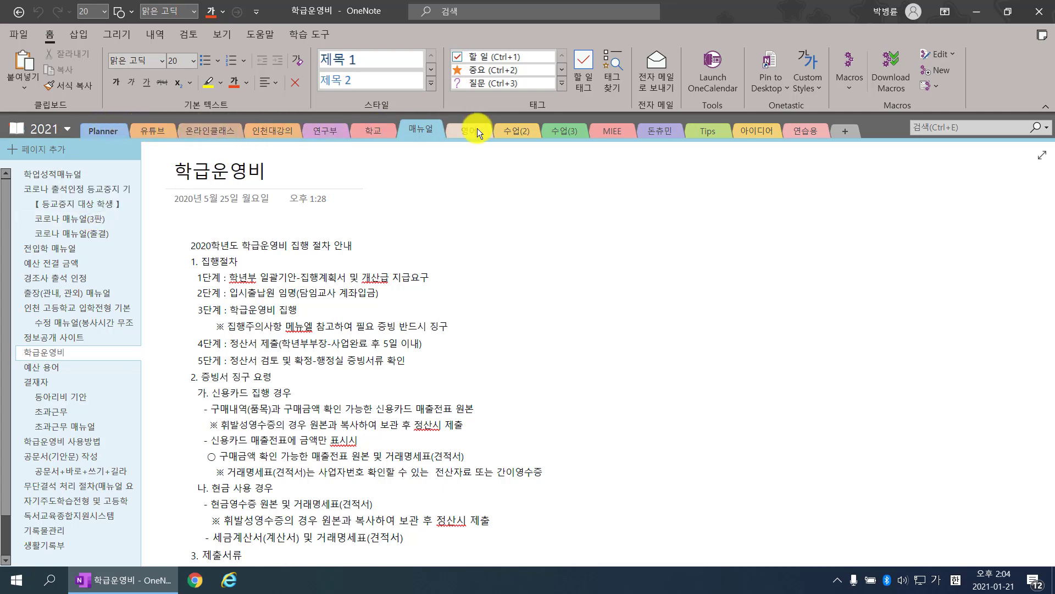
right_click(425, 130)
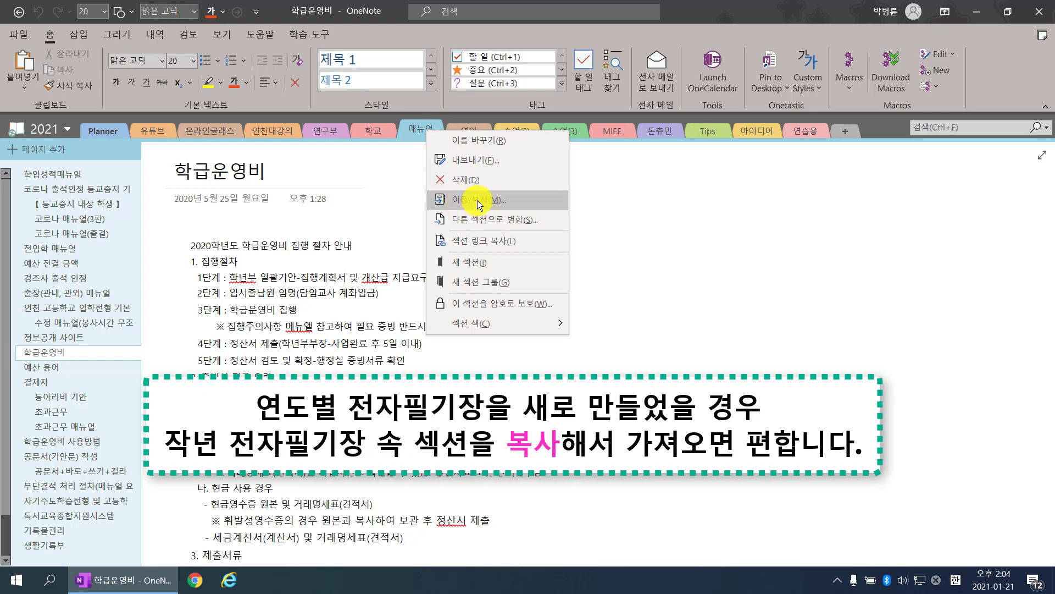
click(61, 147)
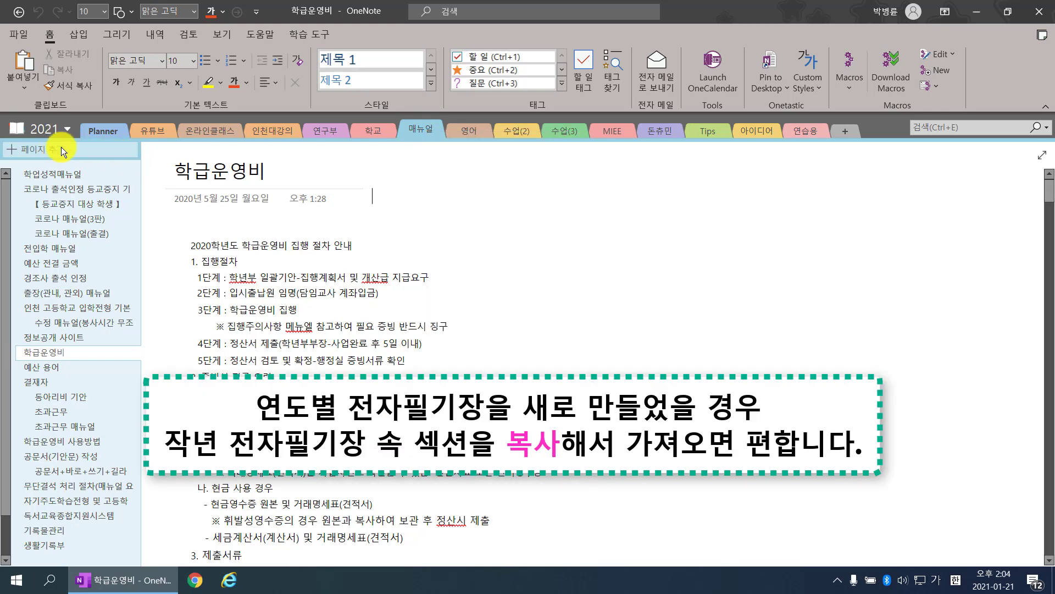
- Create a notebook named 연습용(2021) in the Documents folder of OneDrive - 인천광역시교육청, without inviting anyone to share it
click(44, 131)
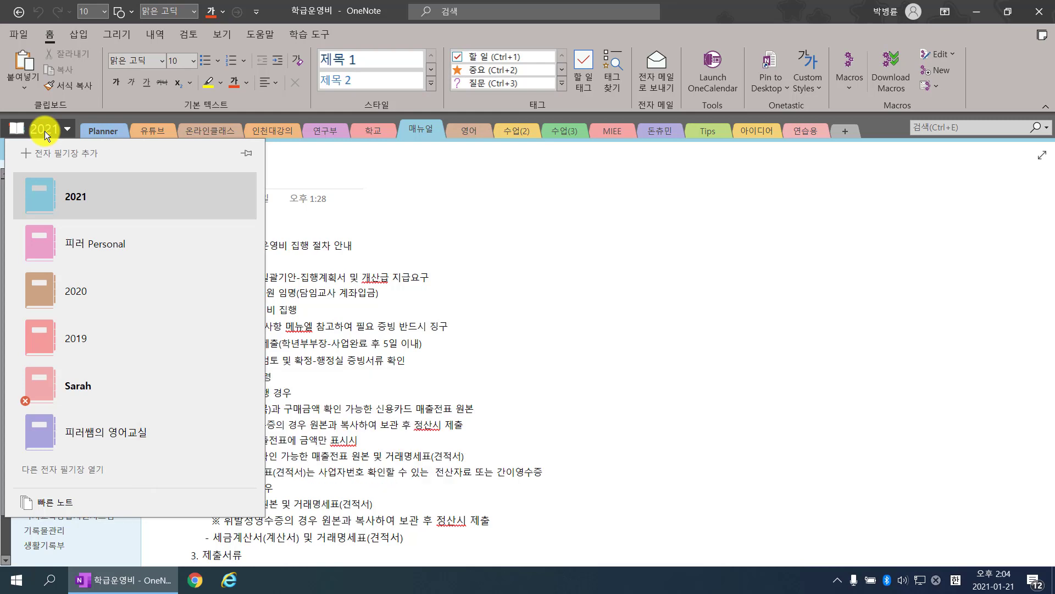
click(73, 155)
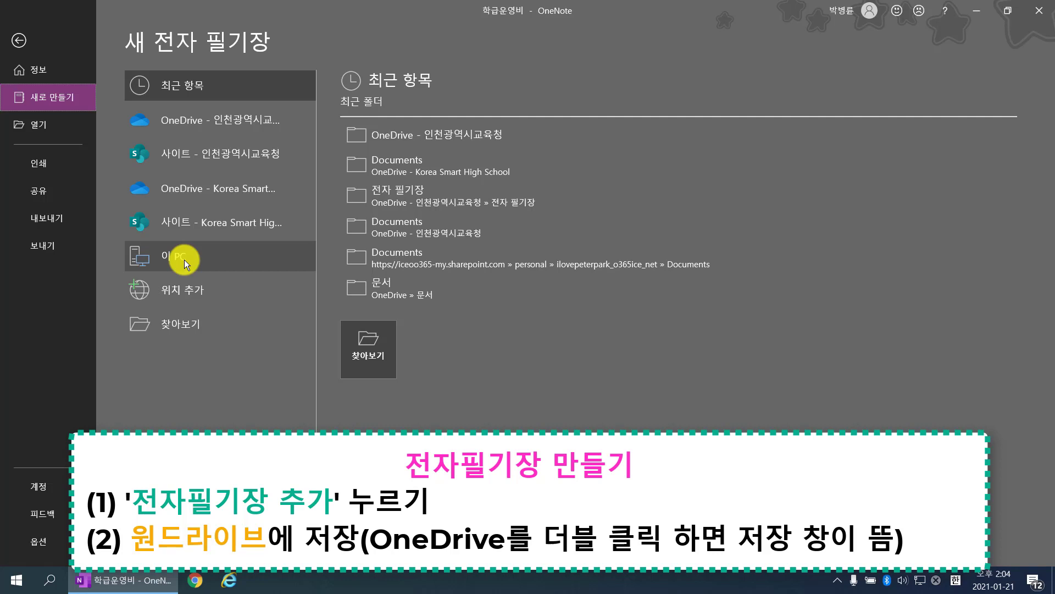
click(216, 119)
double_click(217, 119)
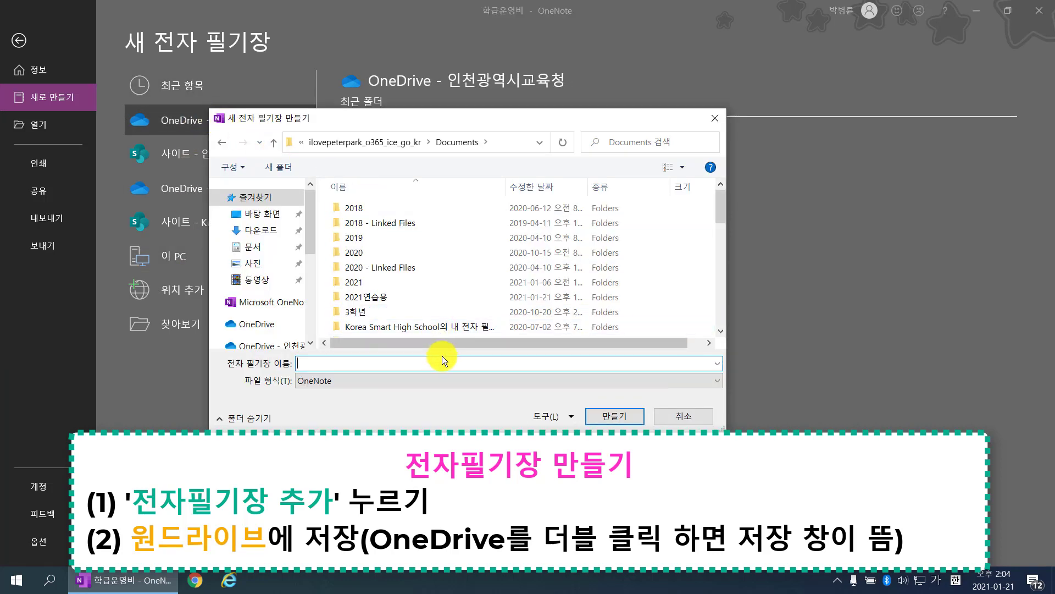
text(연습용(2021))
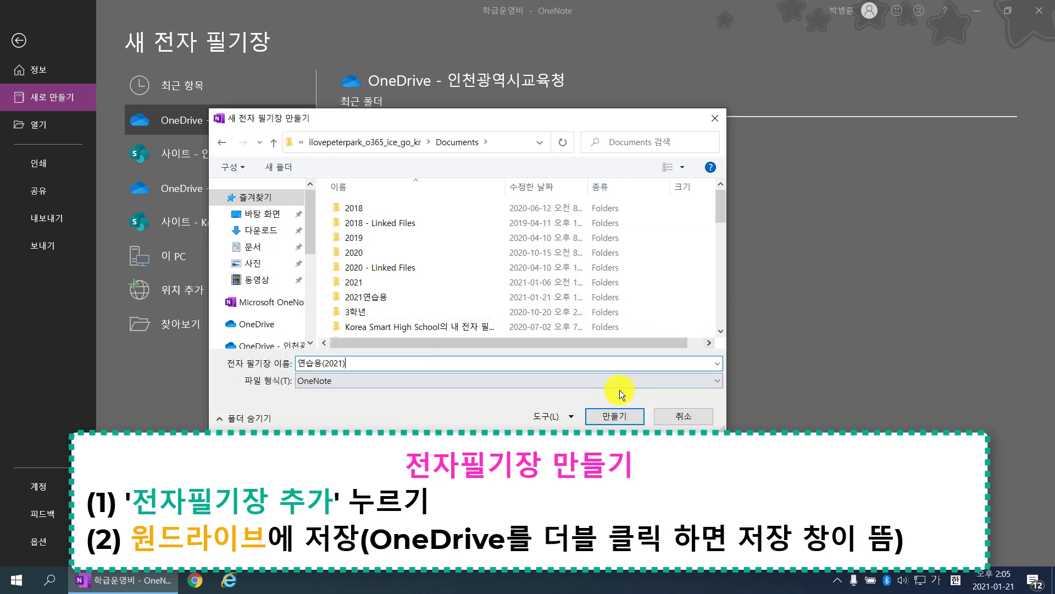
click(602, 418)
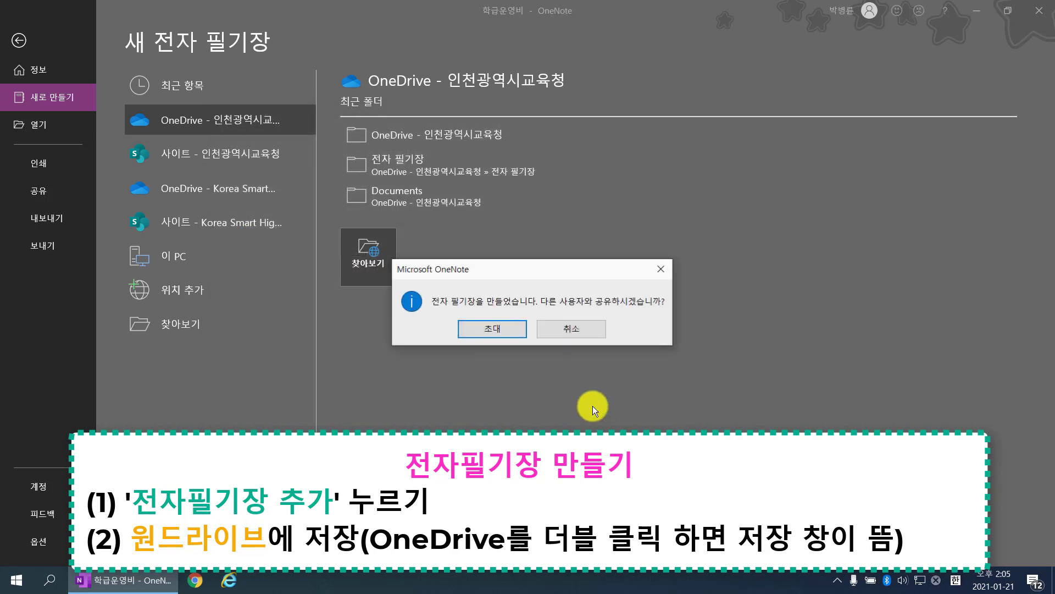
click(547, 329)
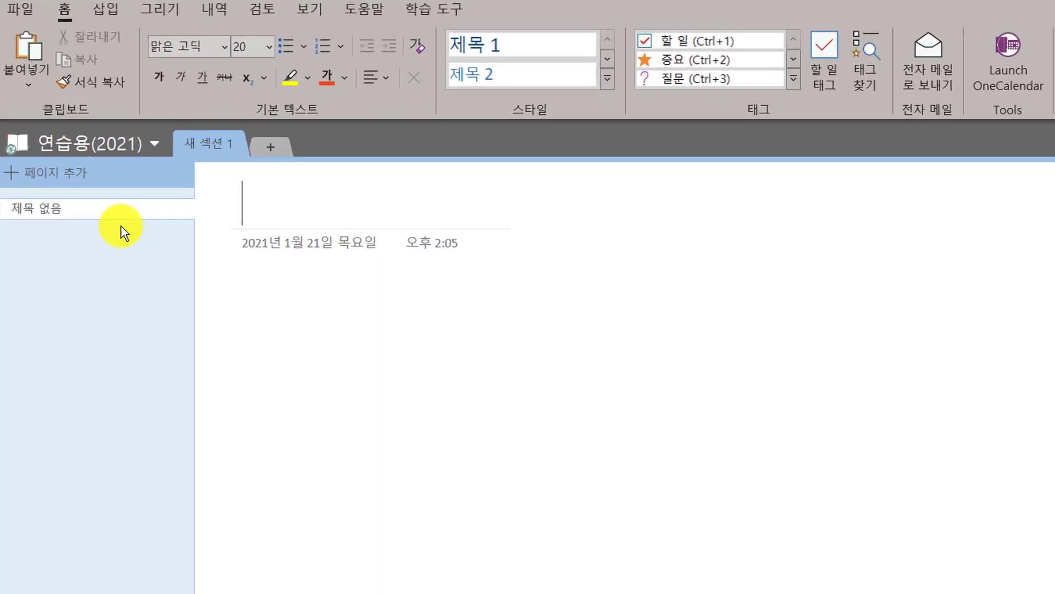
- Add four new sections to the 연습용(2021) notebook
click(330, 161)
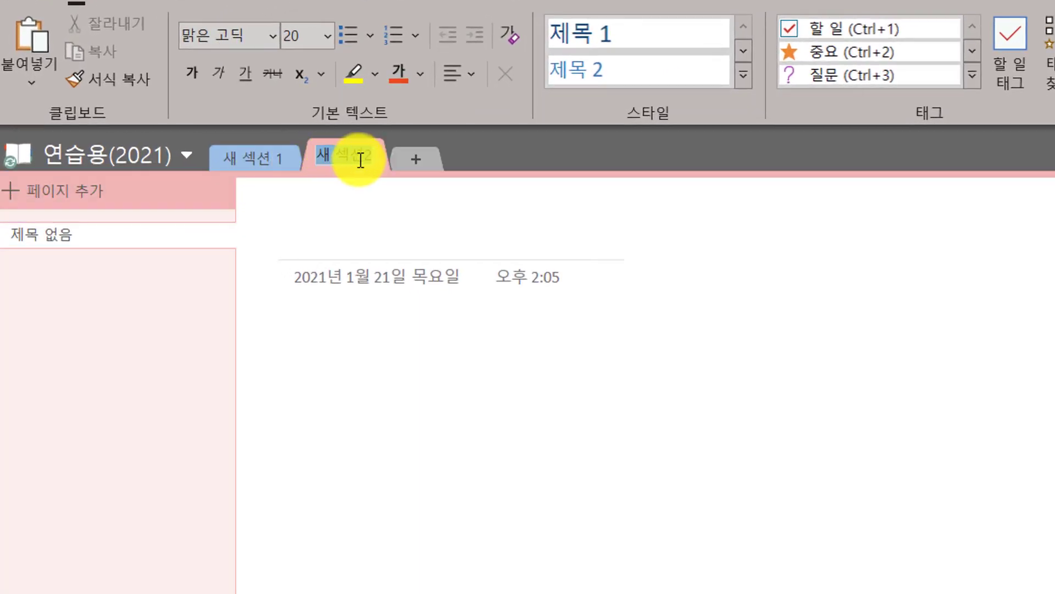
click(419, 161)
click(507, 164)
click(589, 159)
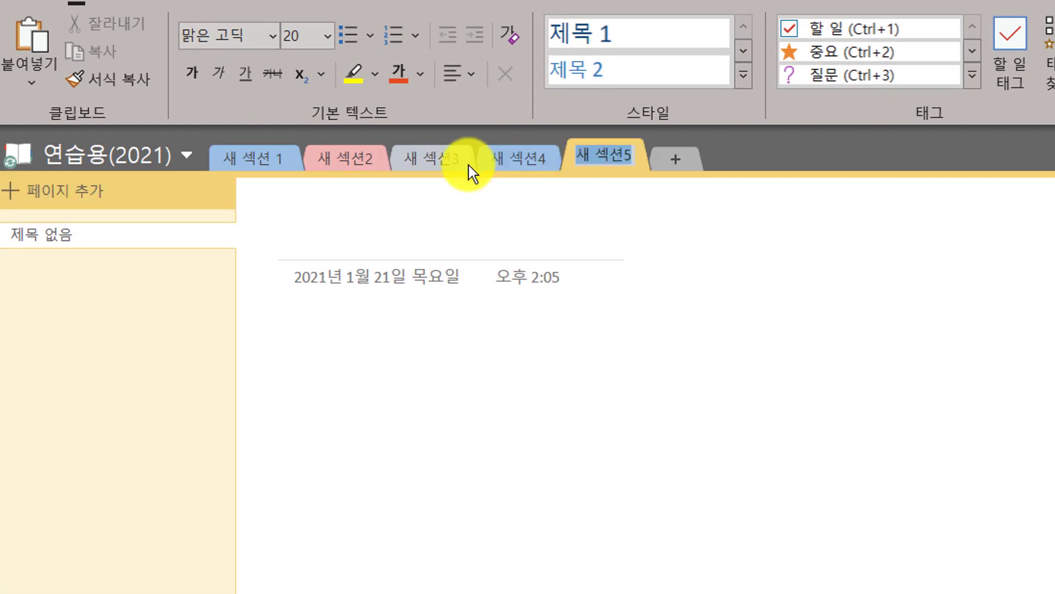
- Rename the notebook's first section to Planner and the second to 교무부업무
right_click(286, 160)
click(298, 175)
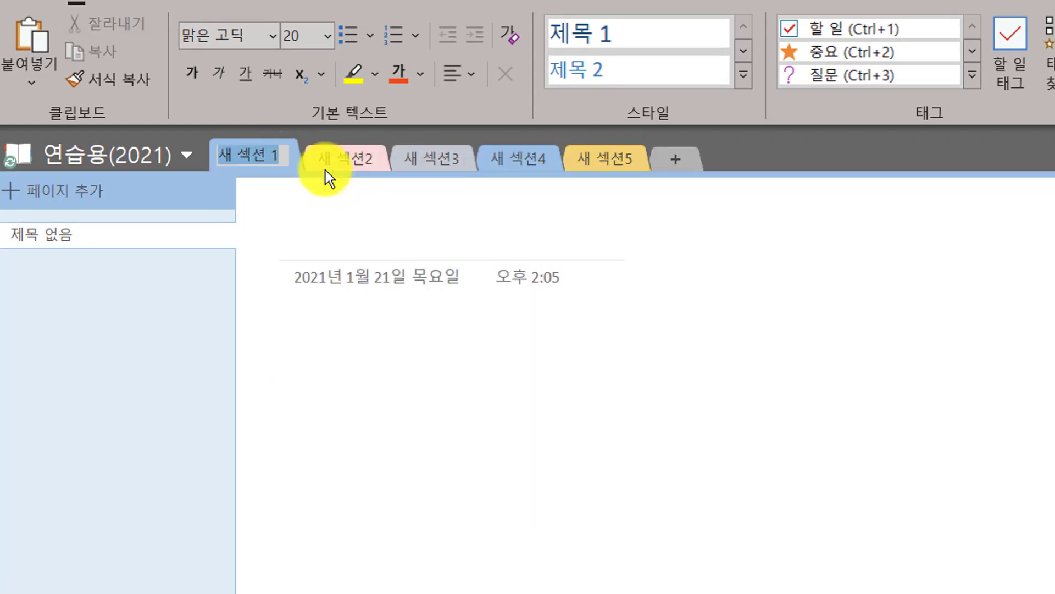
text(Planner)
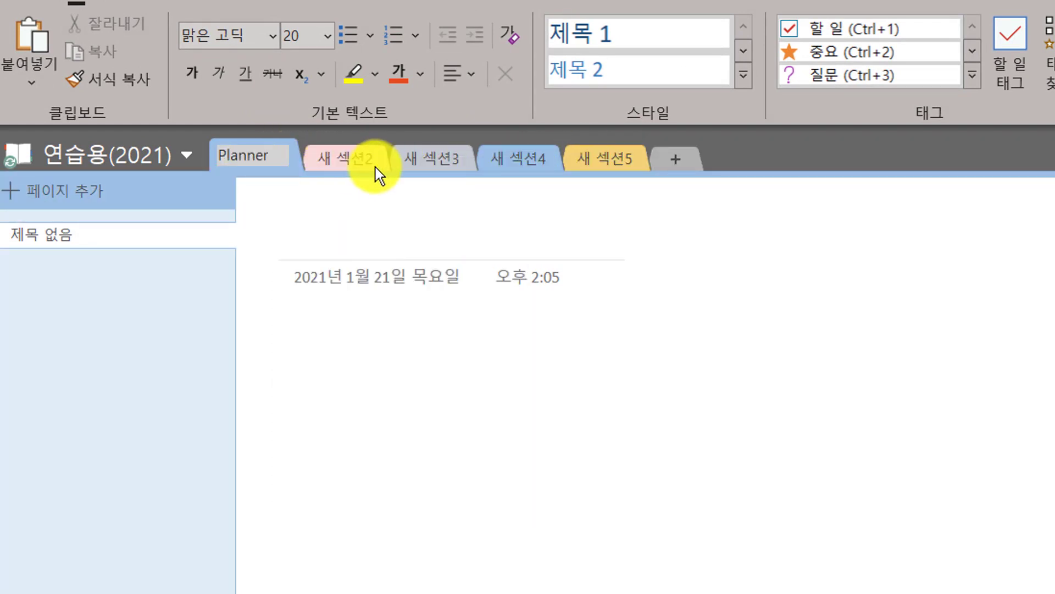
right_click(352, 165)
click(410, 183)
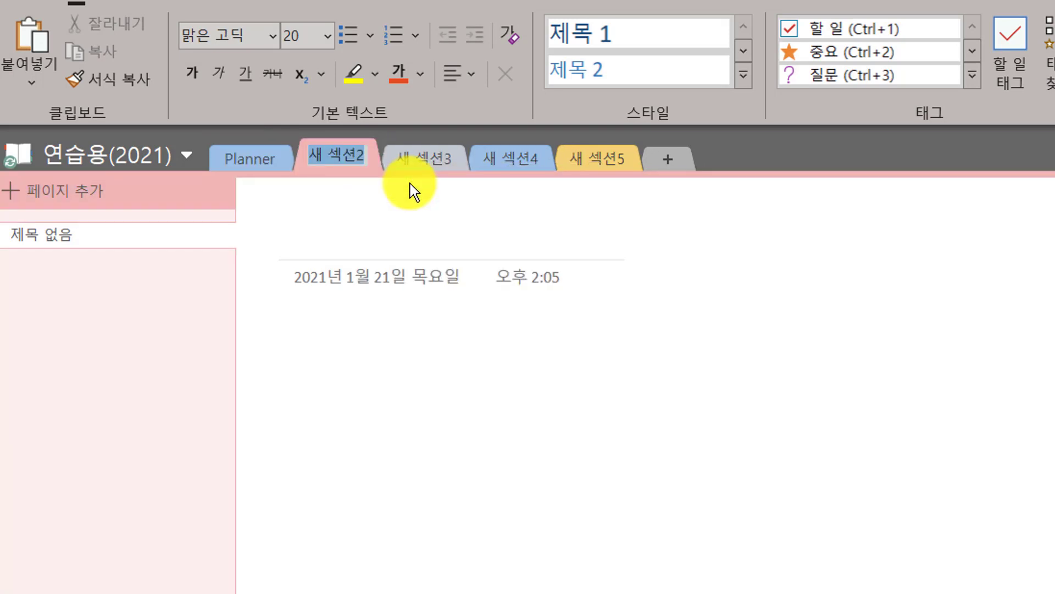
text(교무부업)
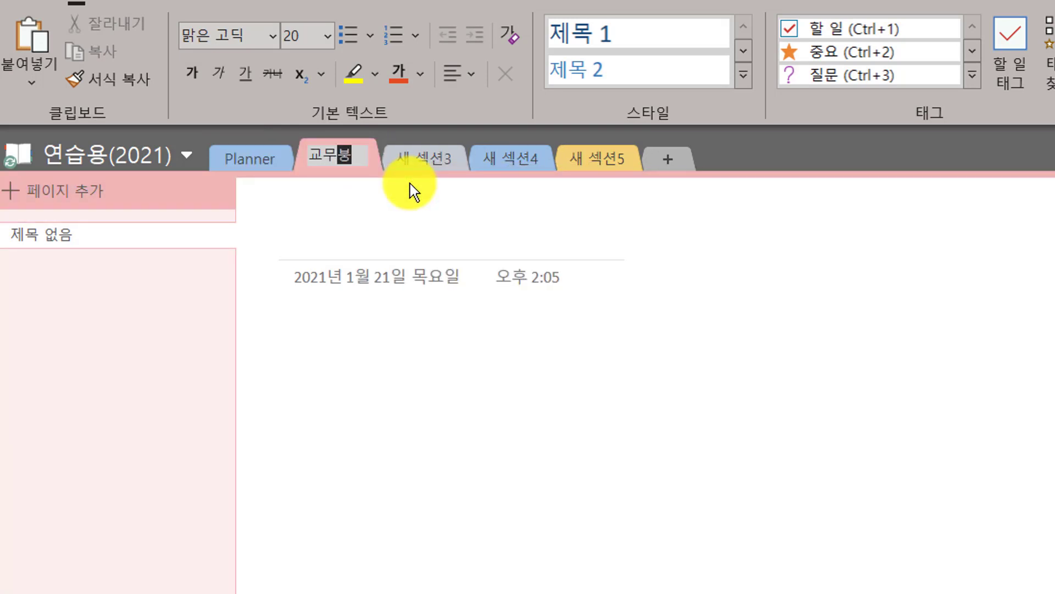
text(무)
key(Return)
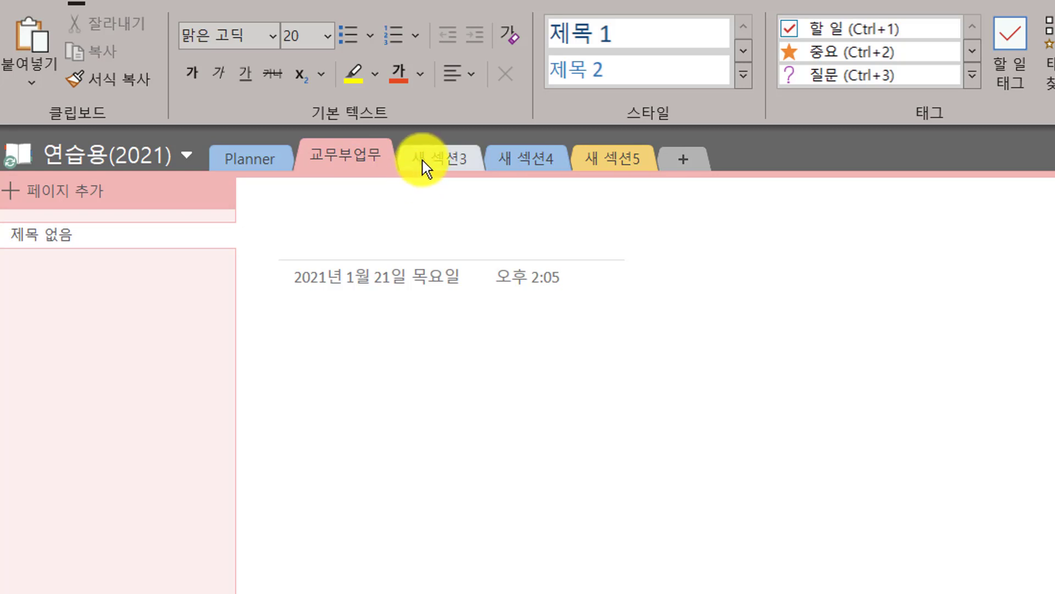
- Rename the third section to 학생상담일지
right_click(423, 160)
click(444, 179)
text(학)
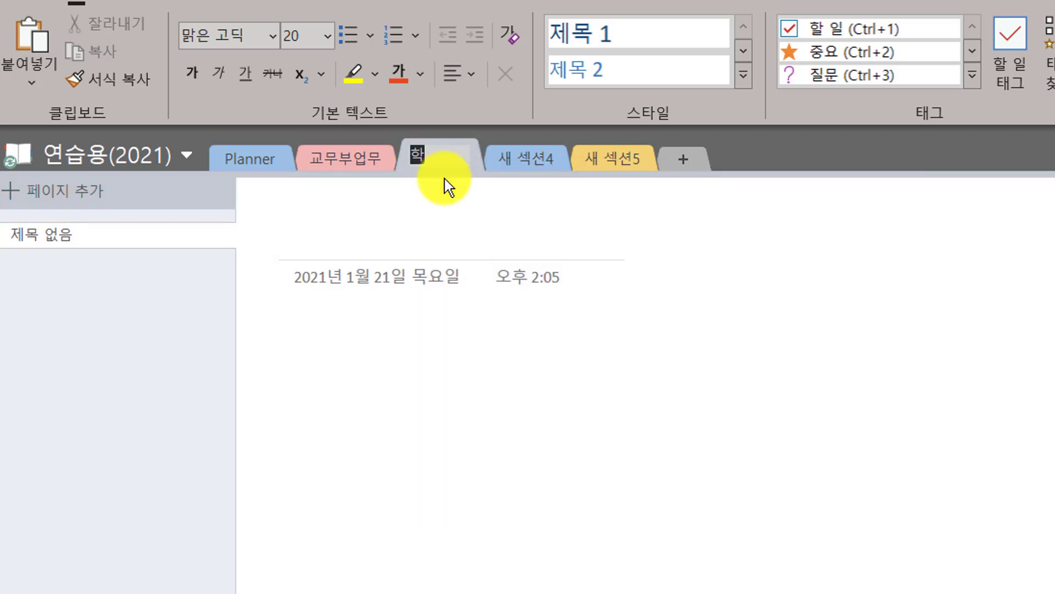
text(생상다일지)
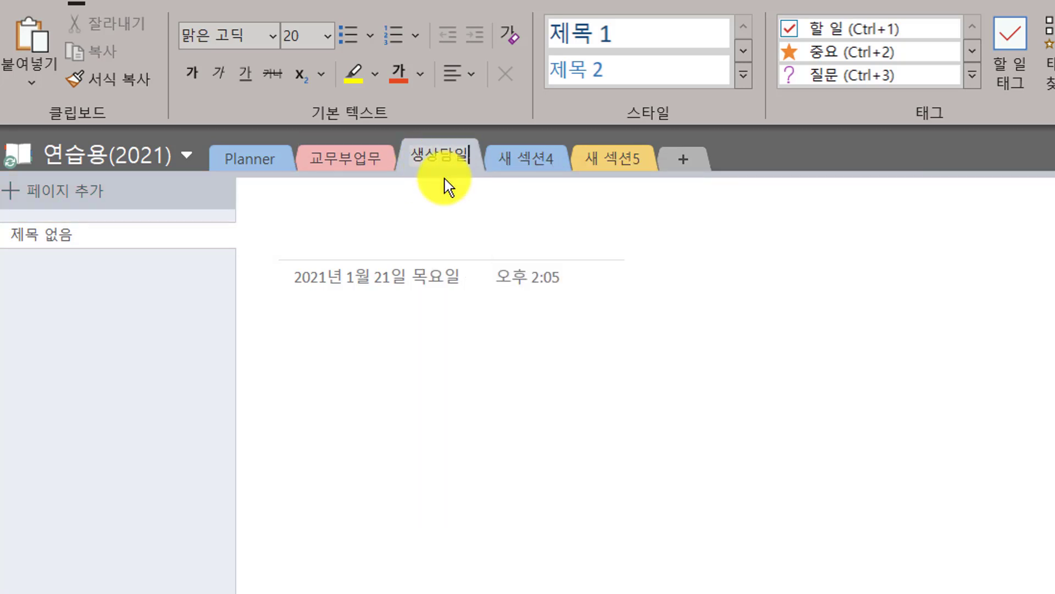
key(Return)
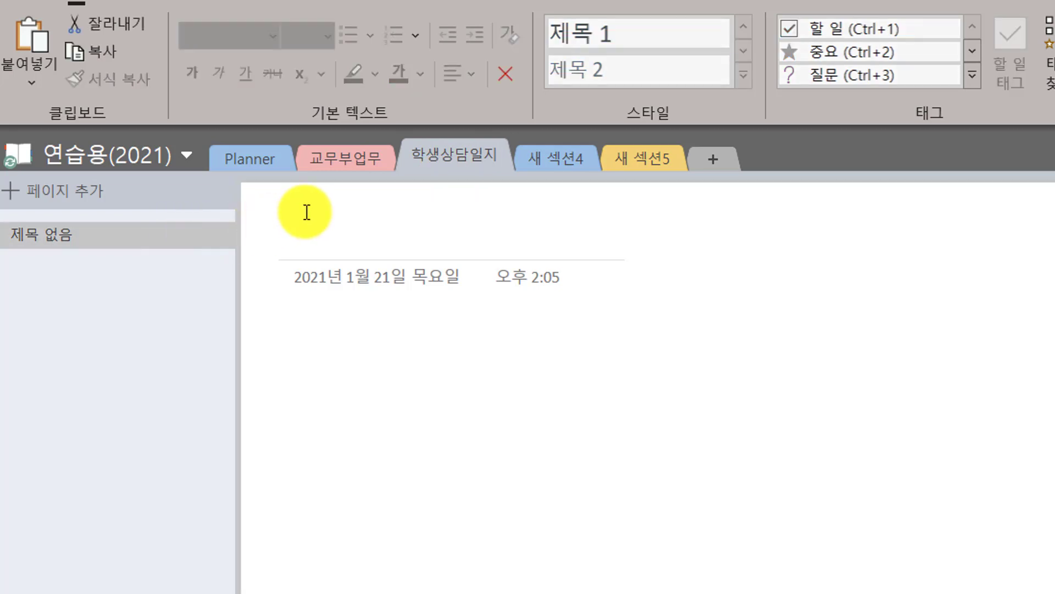
- Title the untitled page in the 학생상담일지 section with the first student's number and full name
click(316, 226)
text(3101)
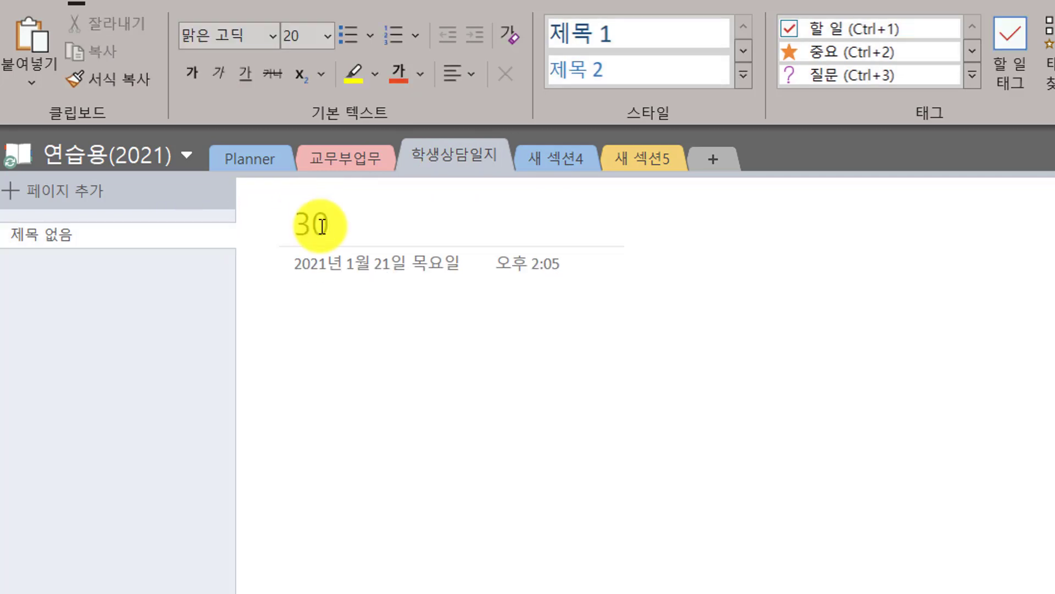
text( 김철수)
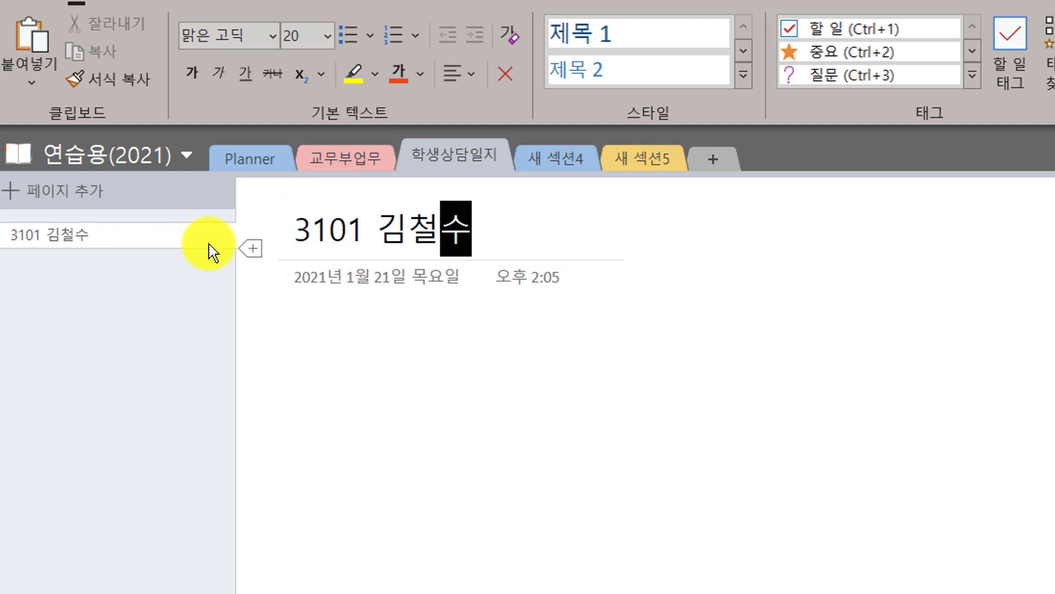
- Add a page below it titled with the second student's number and full name, and switch between both student pages
click(252, 253)
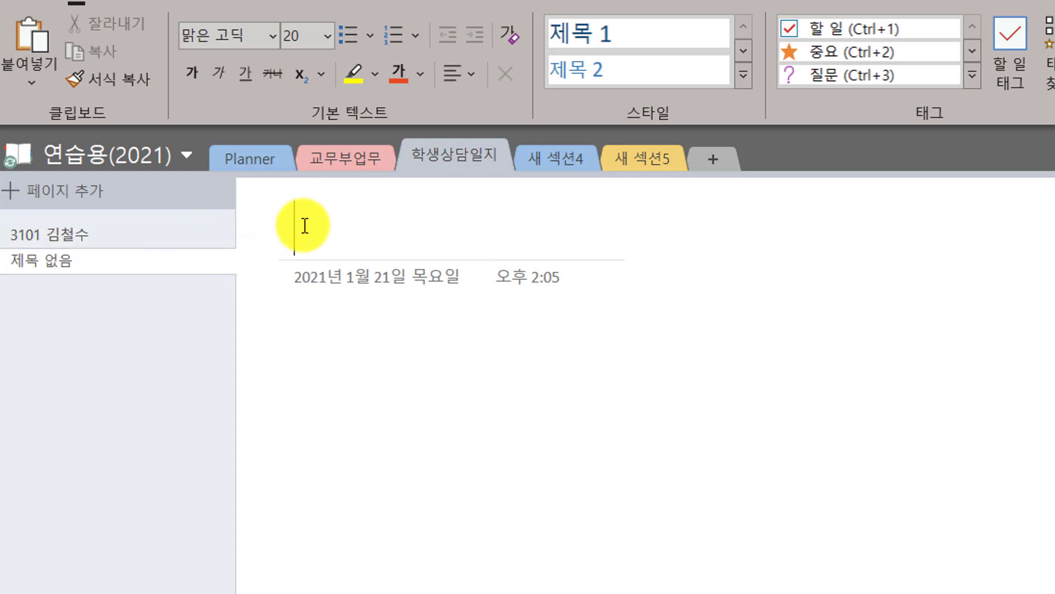
text(3103)
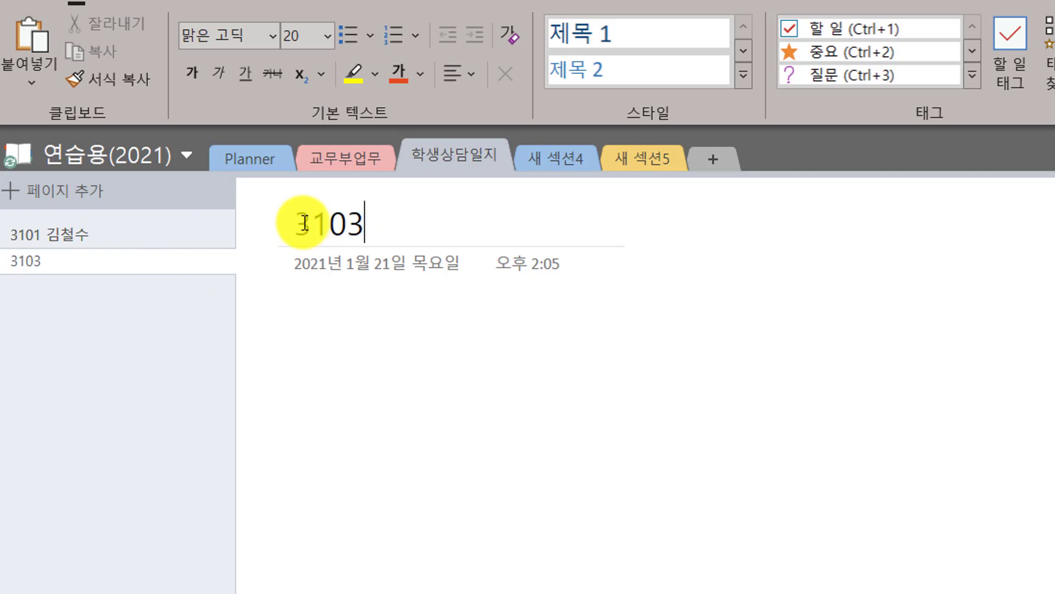
key(BackSpace)
text(2 rla)
key(BackSpace)
key(BackSpace)
key(BackSpace)
text(김철순)
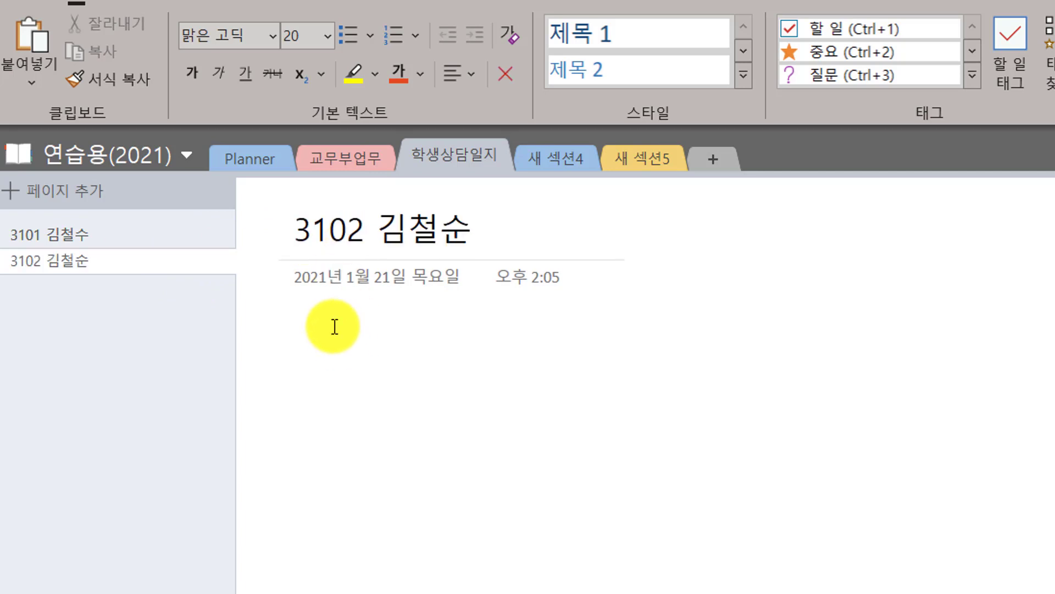
click(164, 237)
click(149, 262)
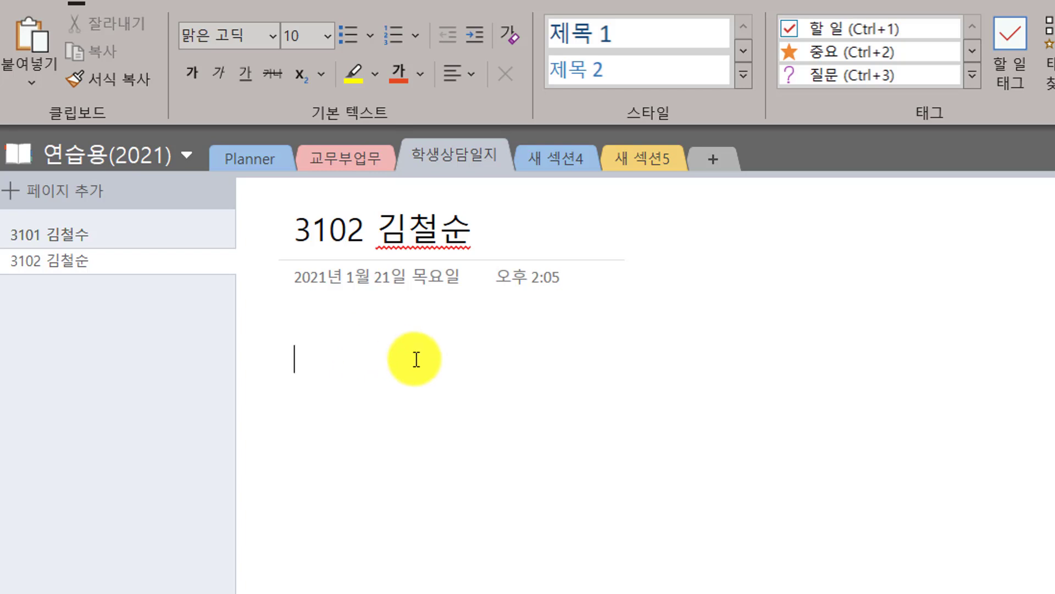
- View the password protection settings of the 학생상담일지 section and close them without setting a password
right_click(450, 162)
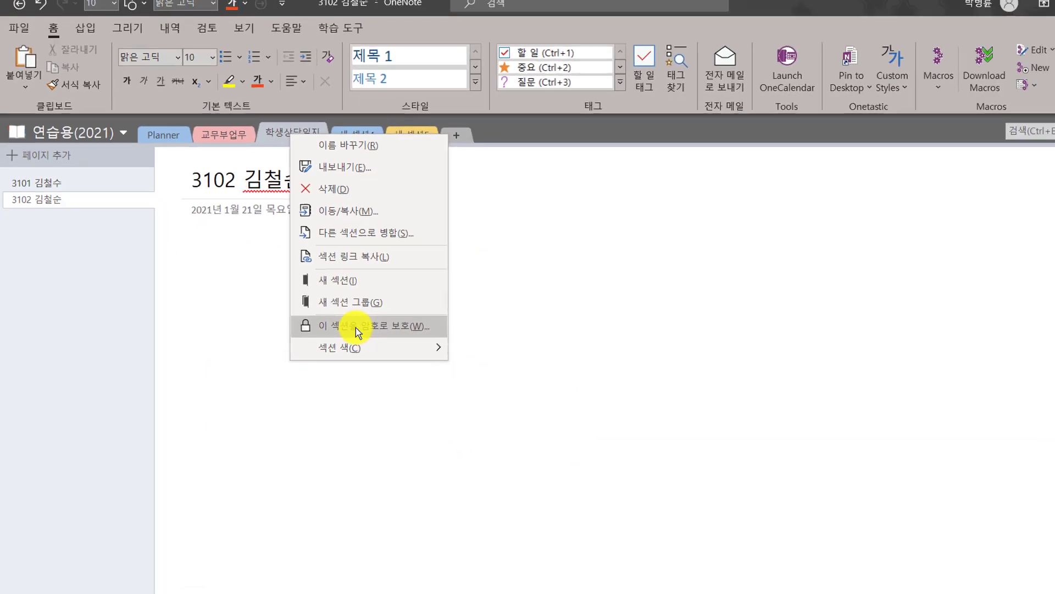
click(355, 328)
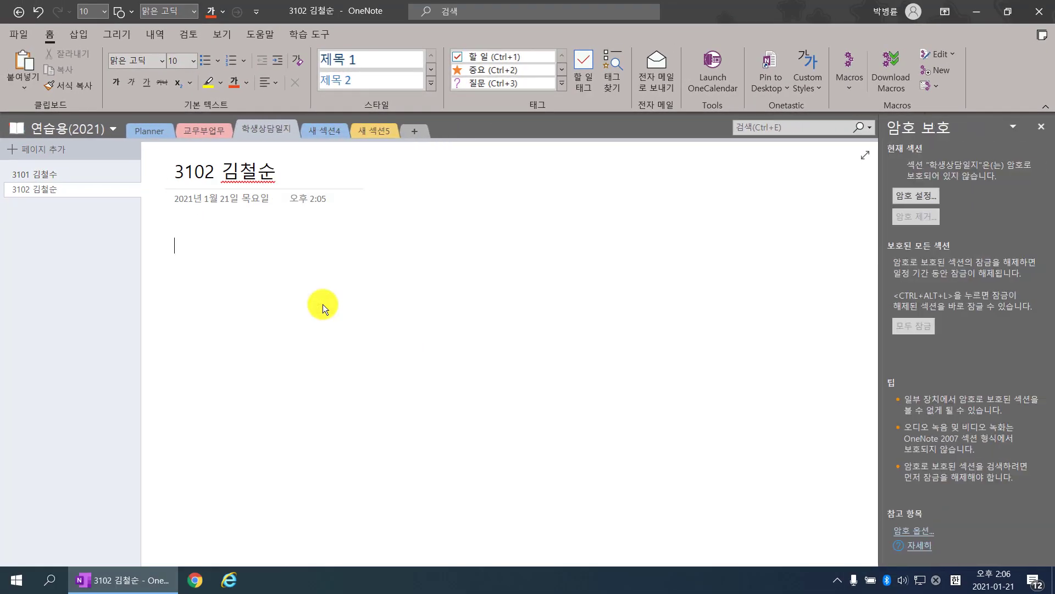
click(1040, 128)
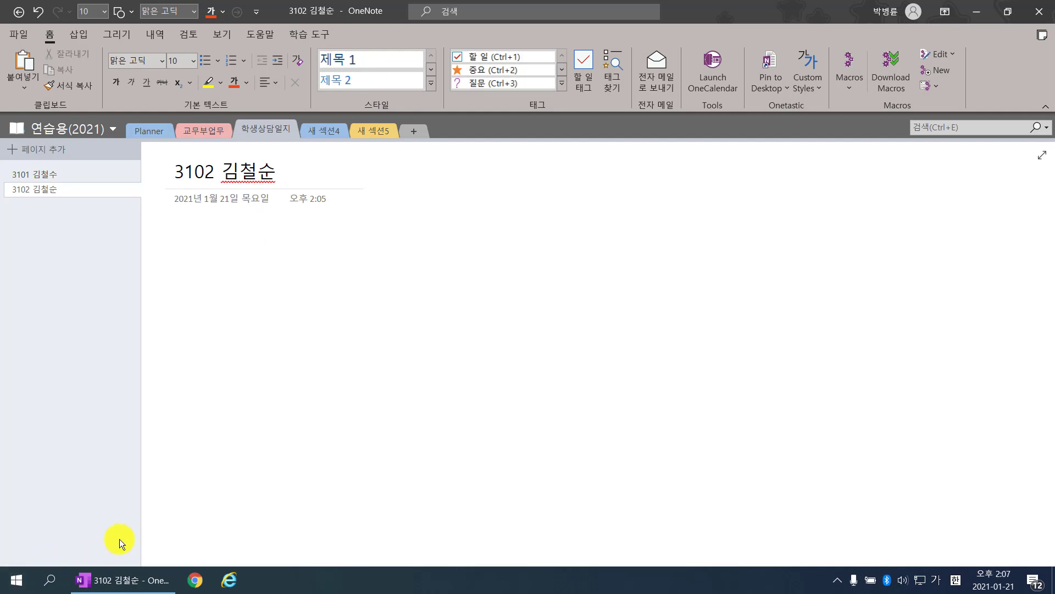
- Look at the OneNote entries among the installed apps in the Windows Start menu
click(4, 590)
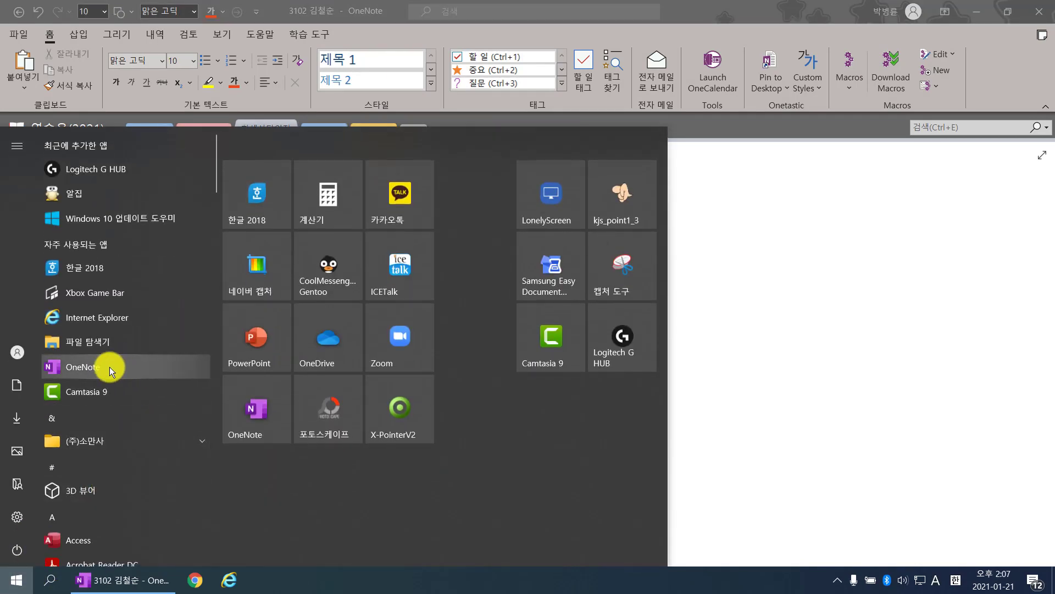
click(806, 312)
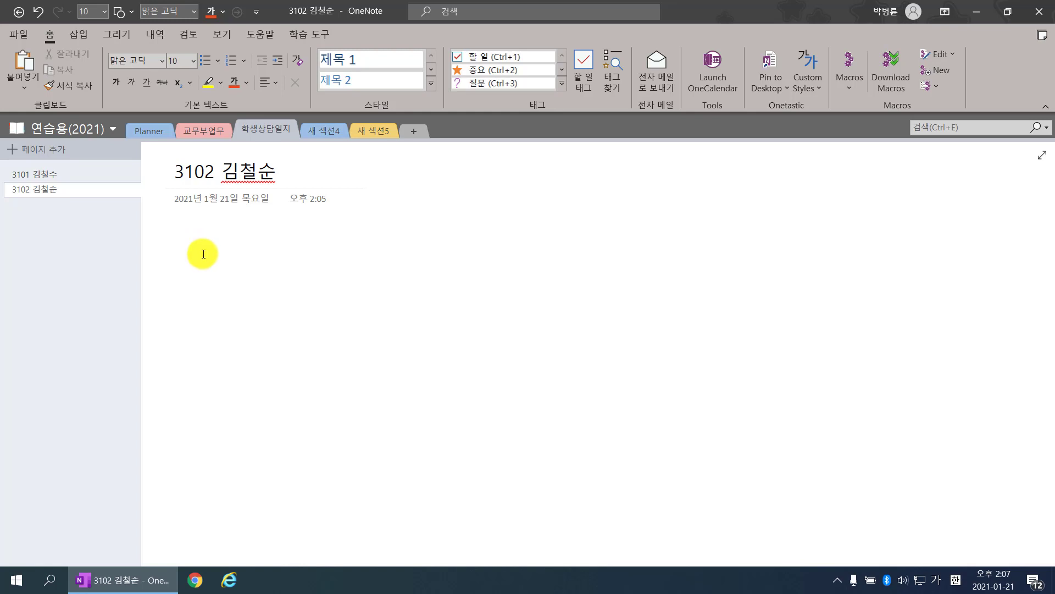
- Set the Office theme to 색상형 in the general options and apply it
click(18, 34)
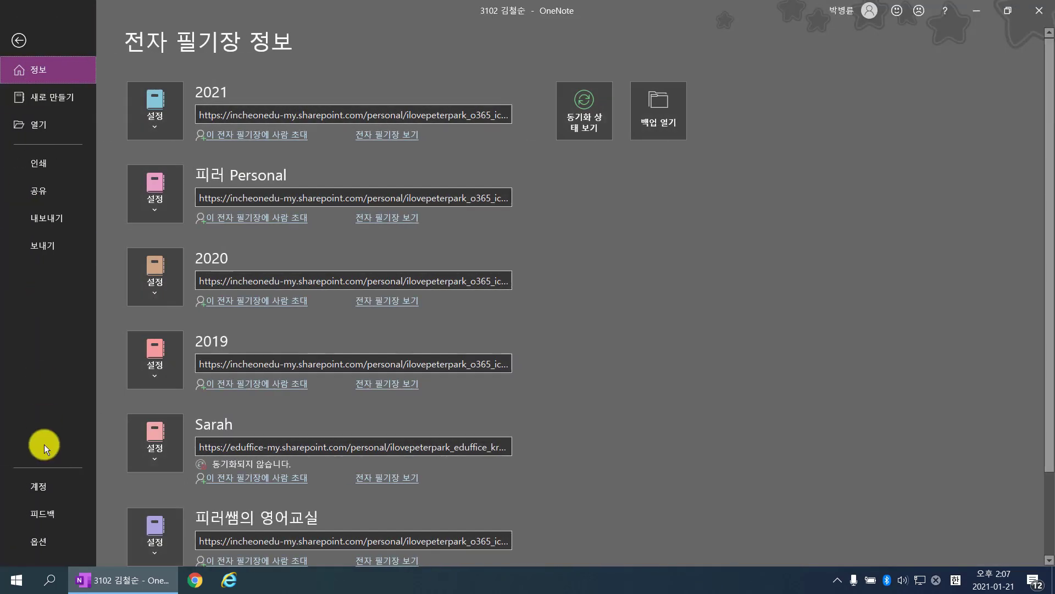
click(37, 546)
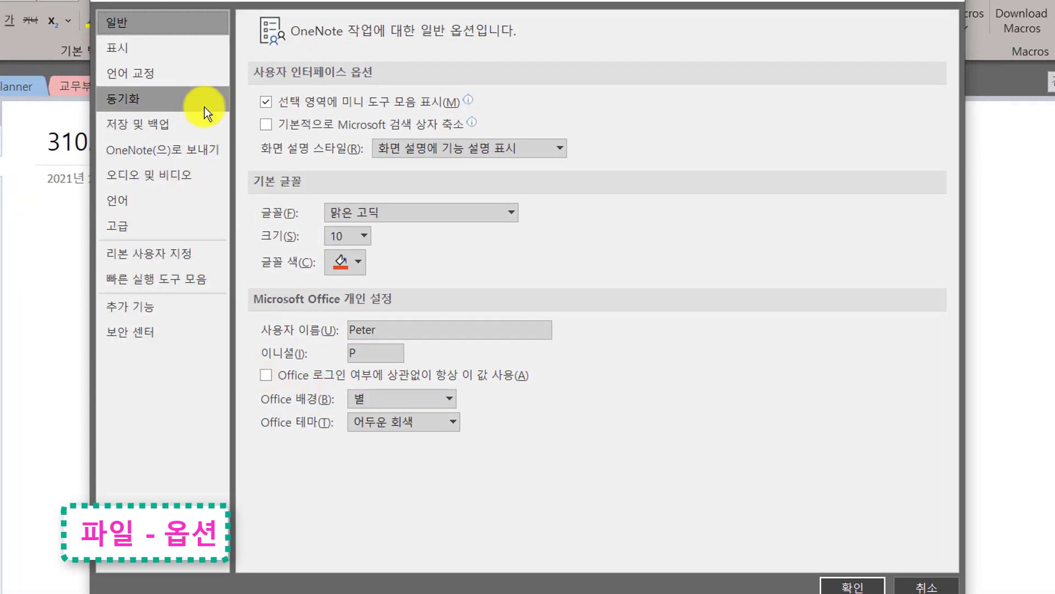
click(189, 28)
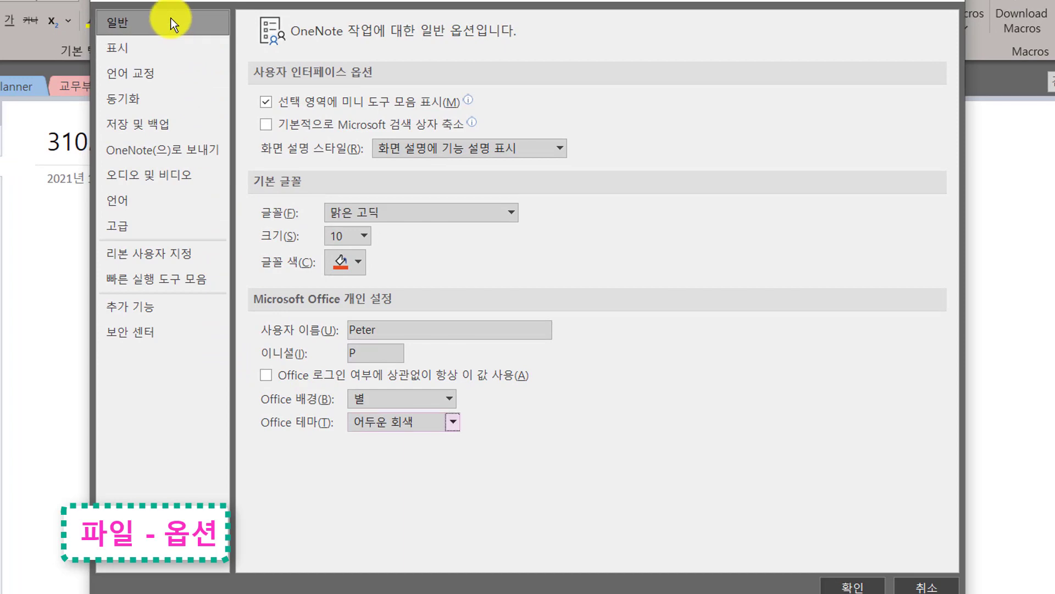
click(447, 424)
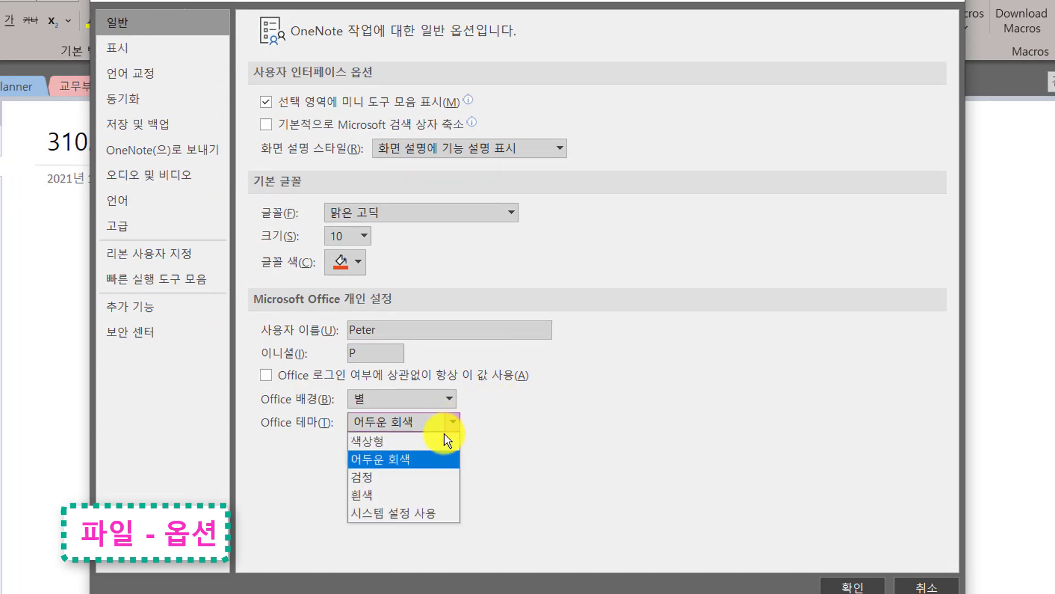
click(444, 437)
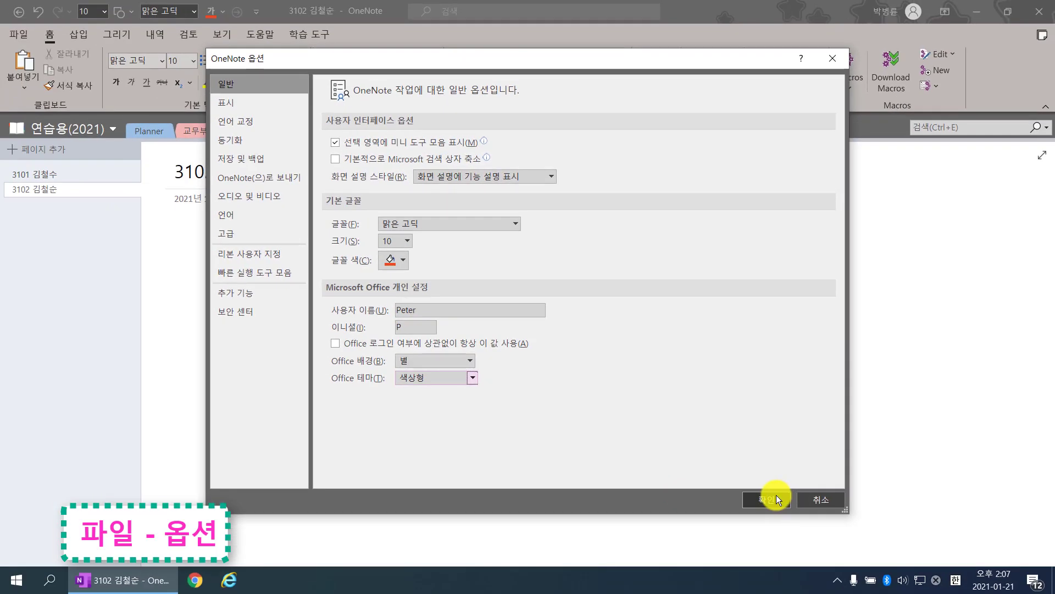
click(794, 527)
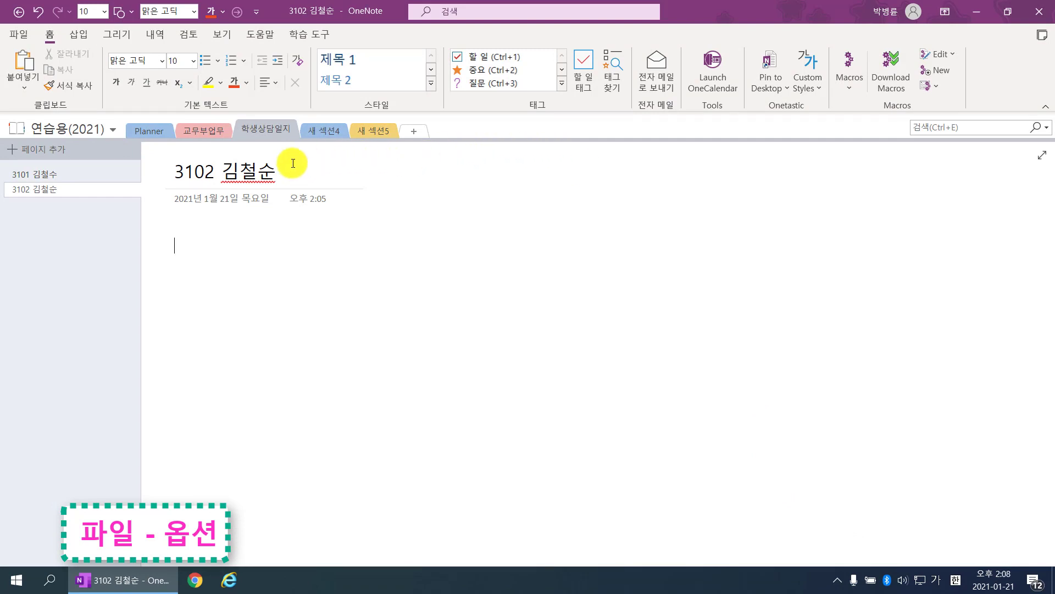
- Set the Office theme to 어두운 회색, turn off the display option 왼쪽에 페이지 탭 표시, and apply both changes
click(12, 30)
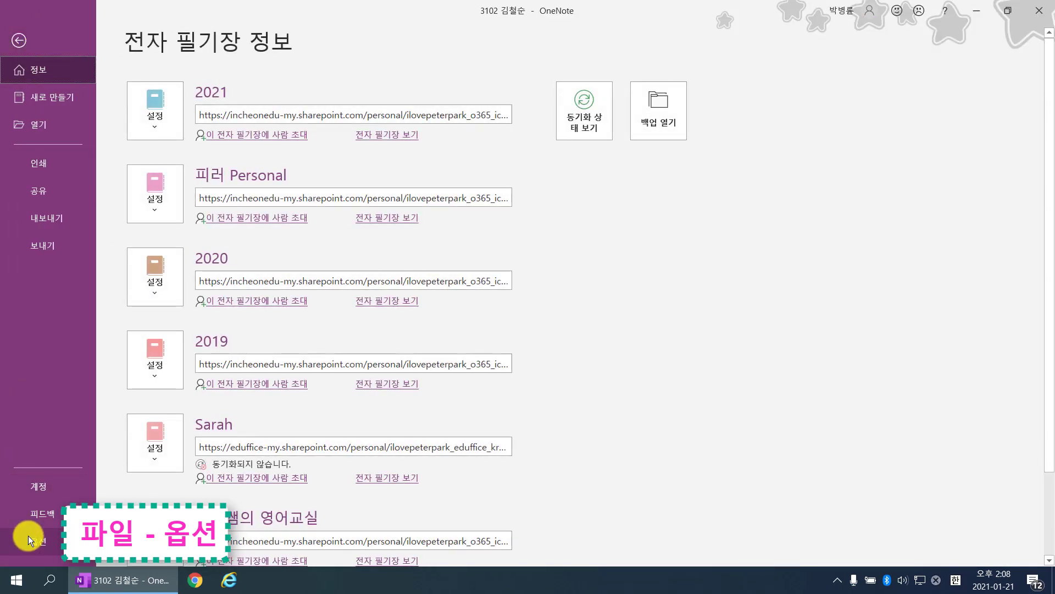
click(25, 538)
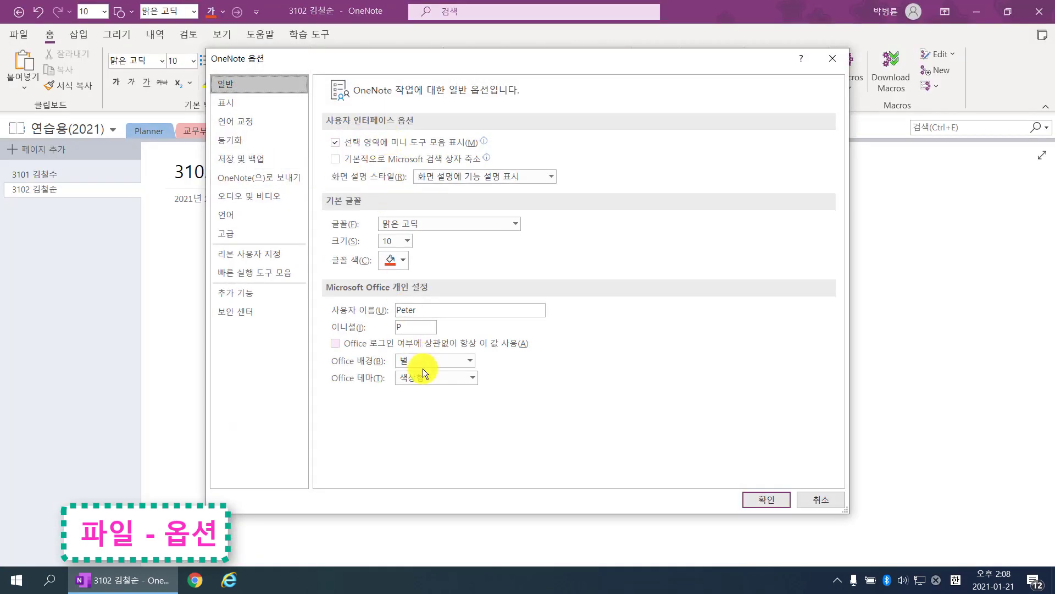
click(425, 373)
click(428, 405)
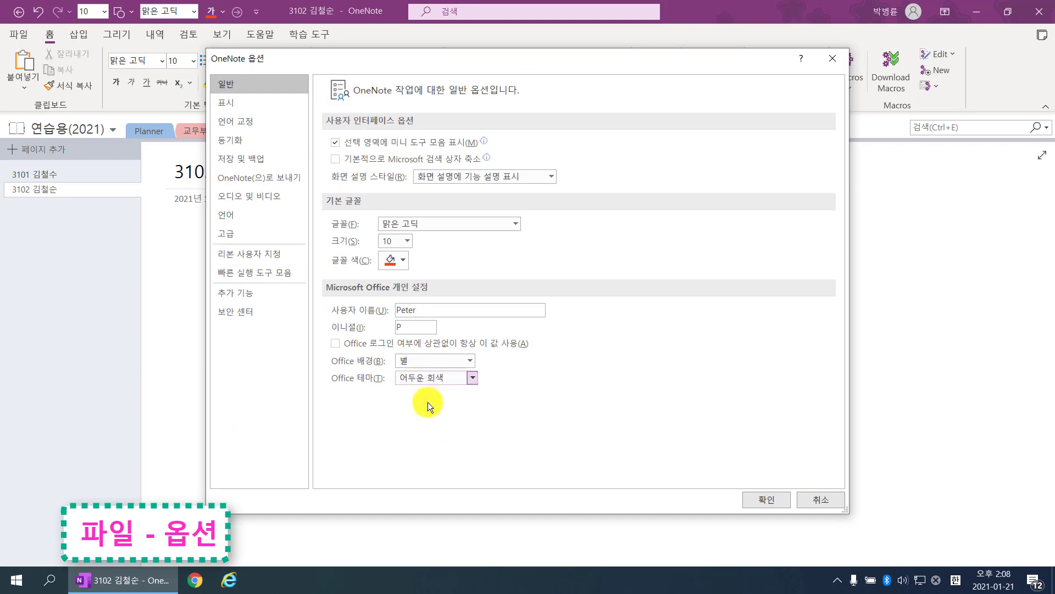
click(256, 104)
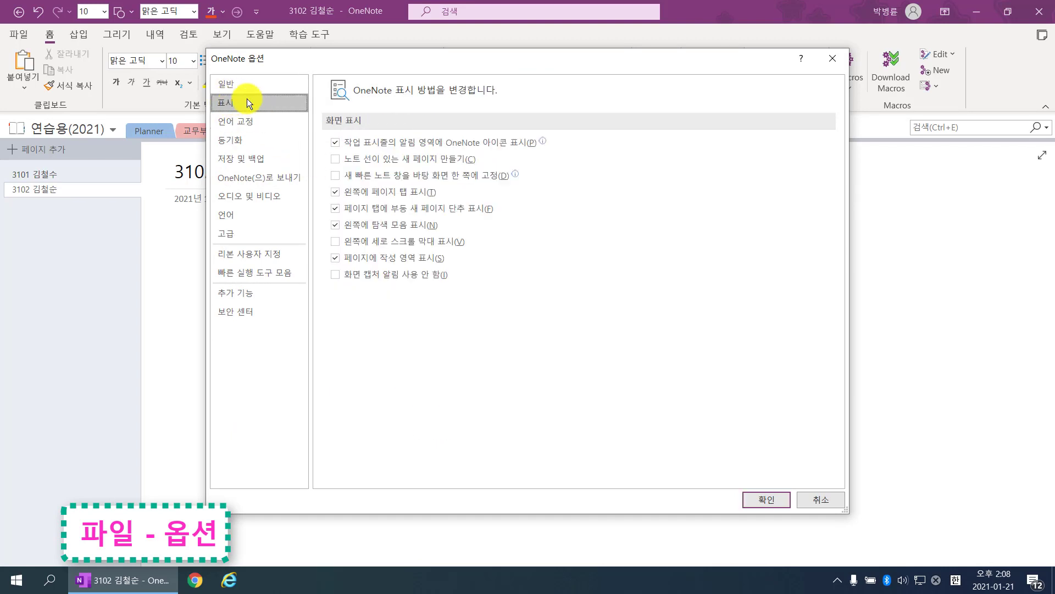
click(335, 192)
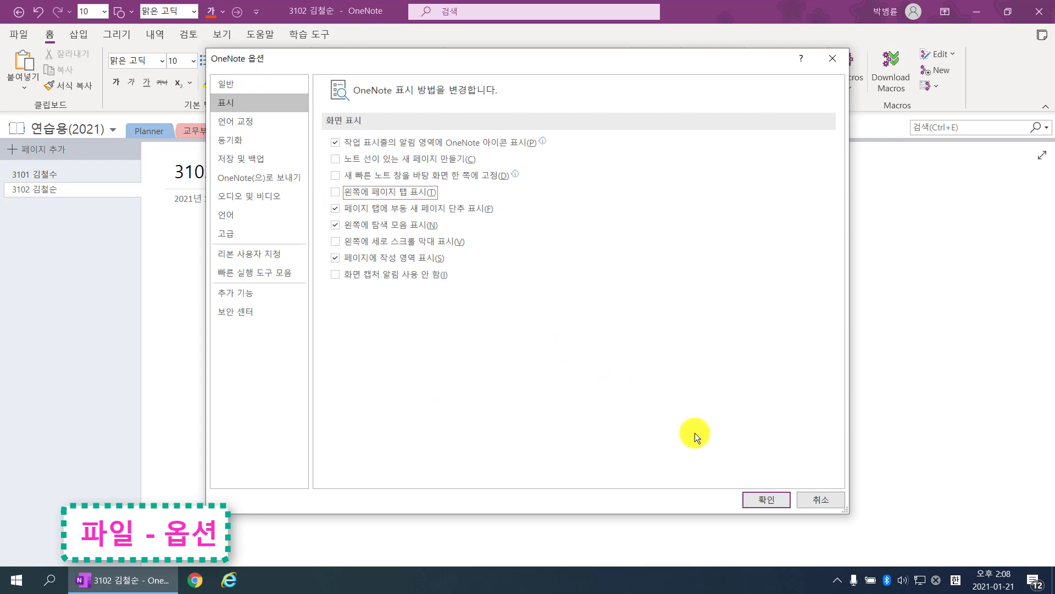
click(755, 498)
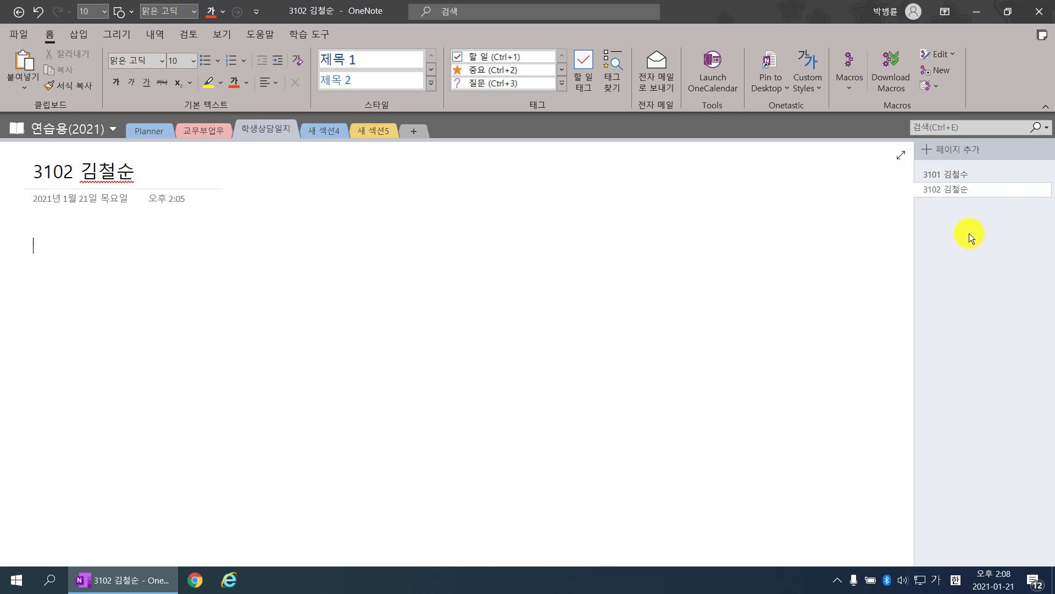
- Turn on the display option 왼쪽에 페이지 탭 표시 in the OneNote options and apply it
click(28, 37)
click(46, 540)
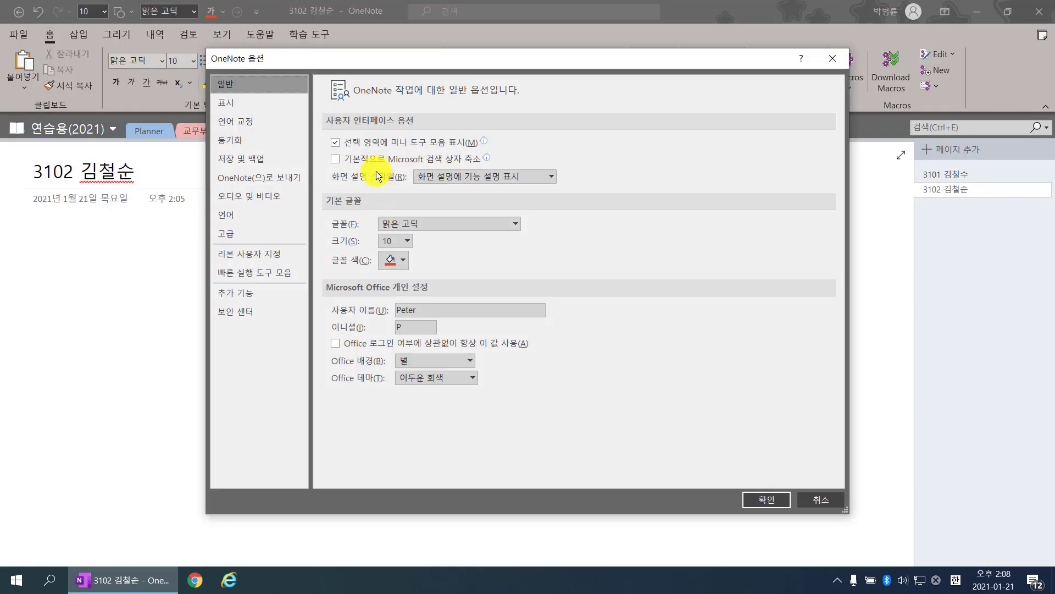
click(255, 109)
click(334, 190)
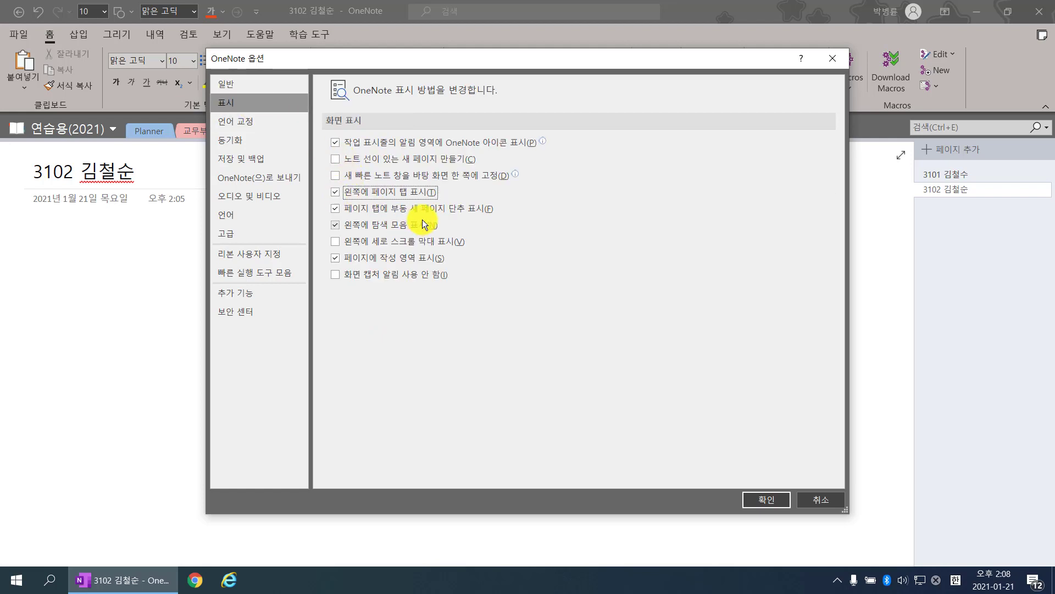
click(765, 499)
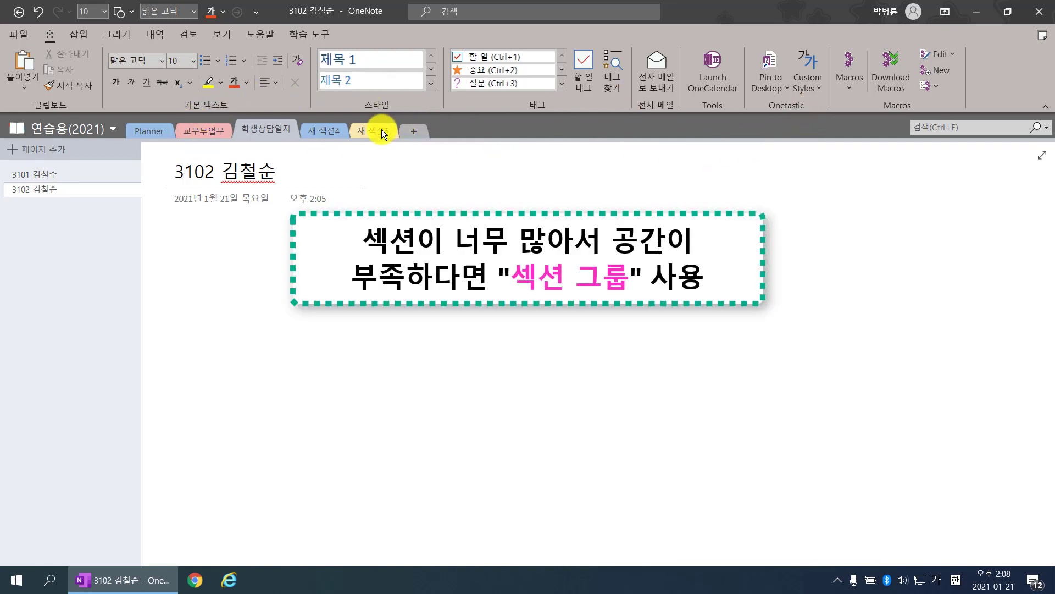
- Create a new section group in the 연습용(2021) notebook and move the sections 새 섹션4 and 새 섹션5 into it
right_click(465, 130)
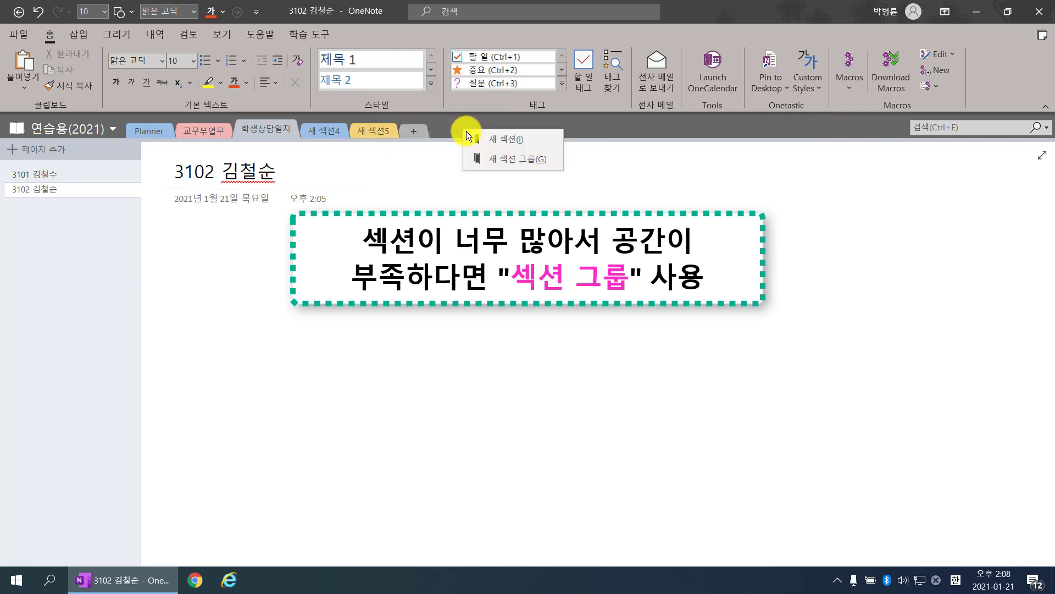
click(494, 156)
click(491, 162)
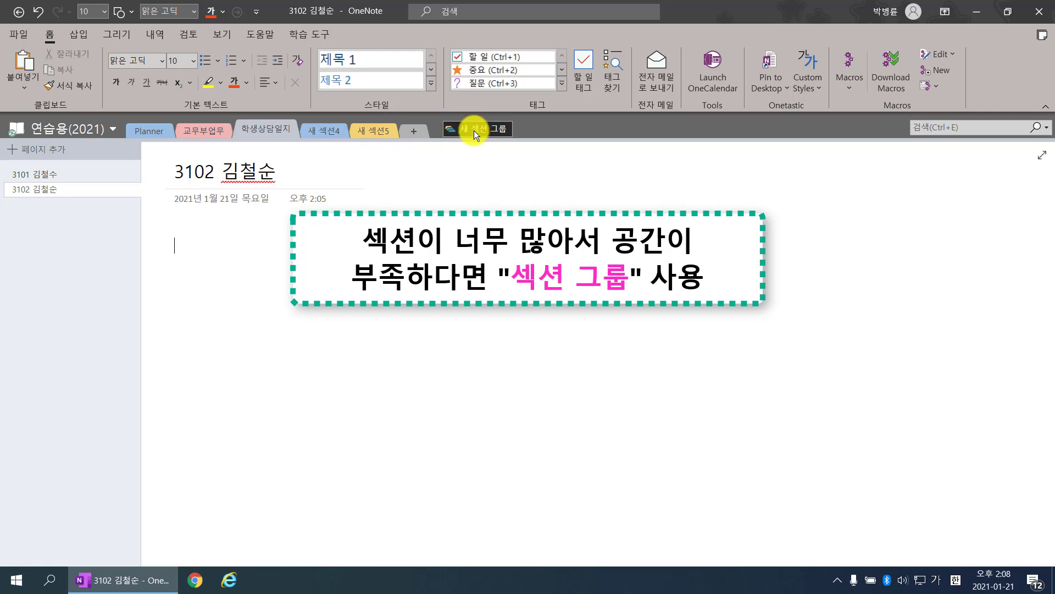
drag(339, 130, 395, 136)
click(374, 130)
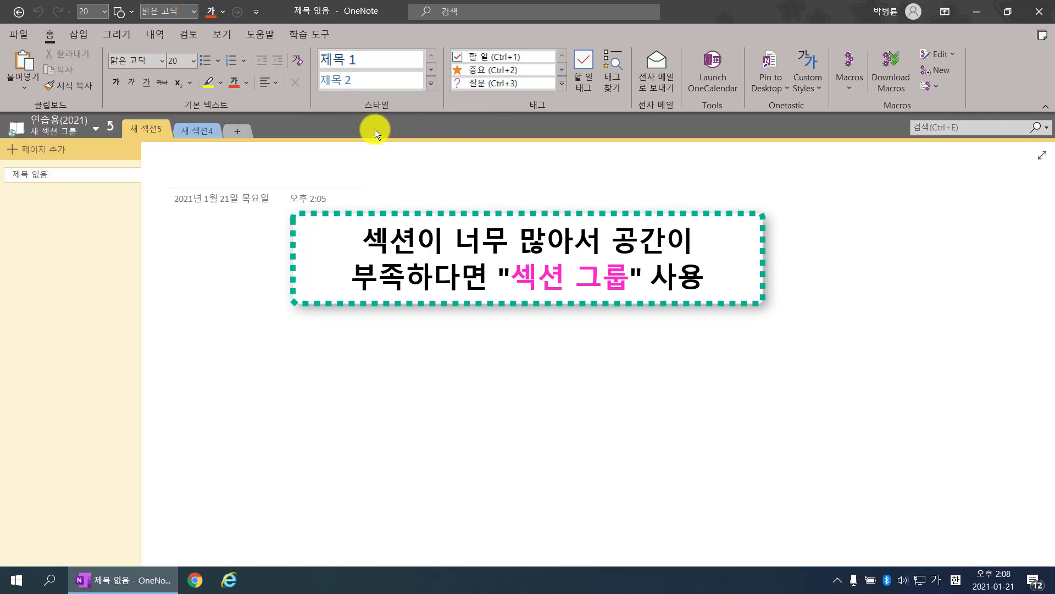
- Move the 새 섹션5 section out of the section group to the 연습용(2021) notebook
right_click(156, 129)
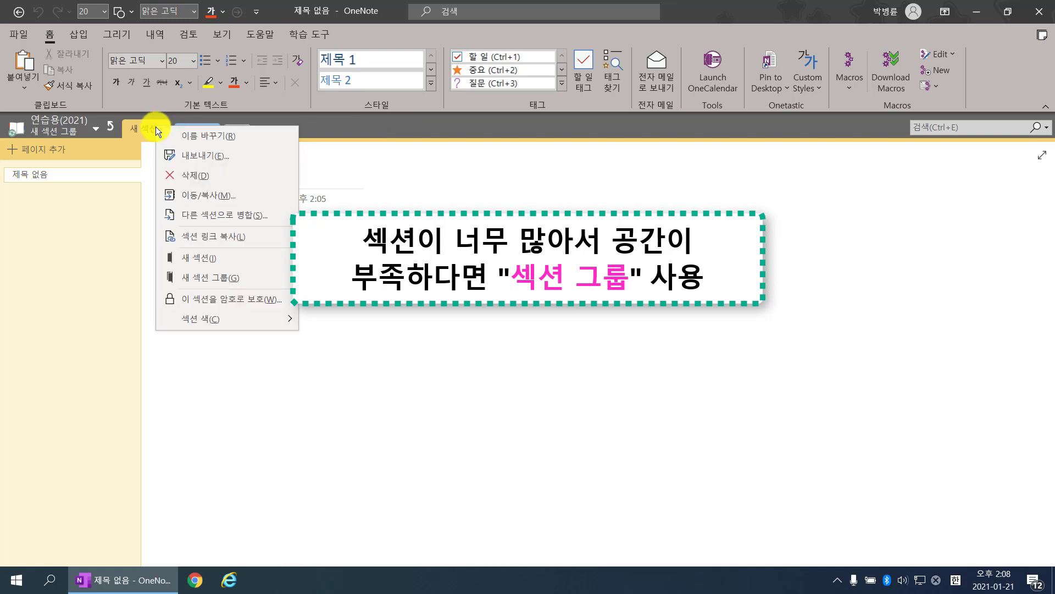
click(213, 197)
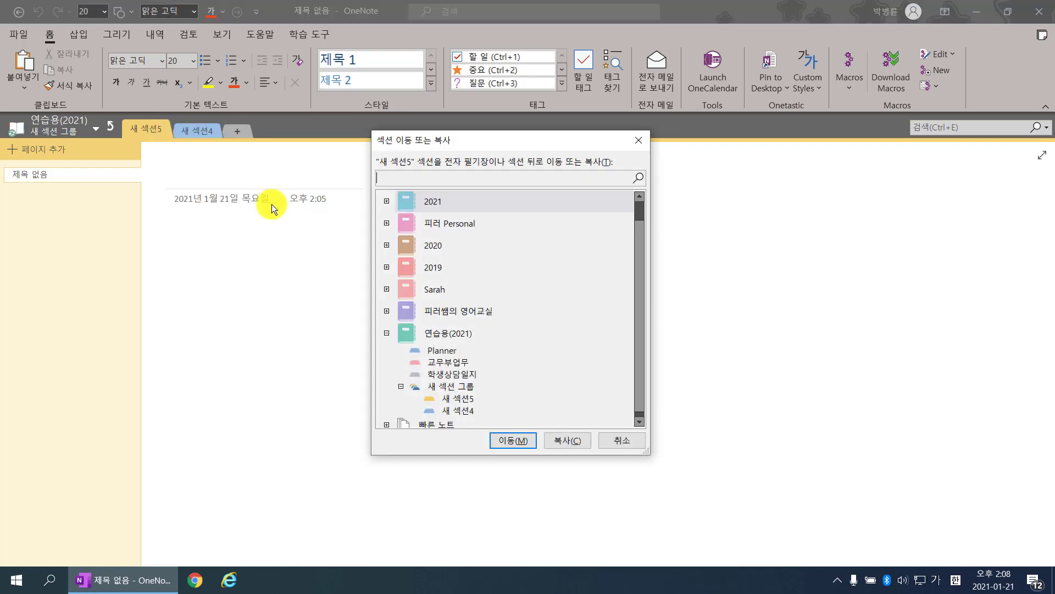
click(455, 336)
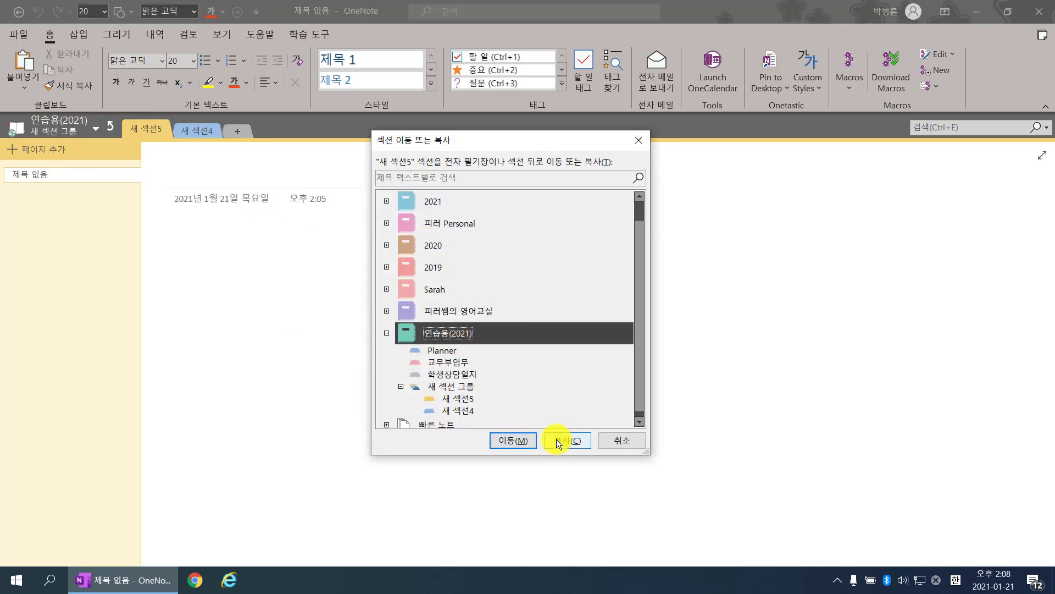
click(529, 441)
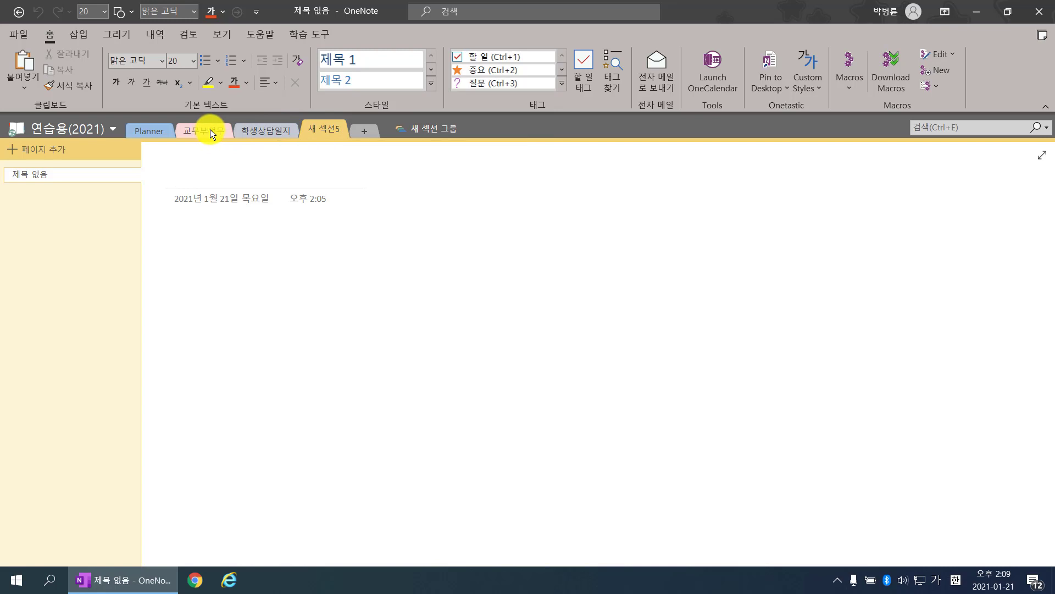
- Look at the section colour choices for the 학생상담일지 section and close them without changing the colour
right_click(256, 127)
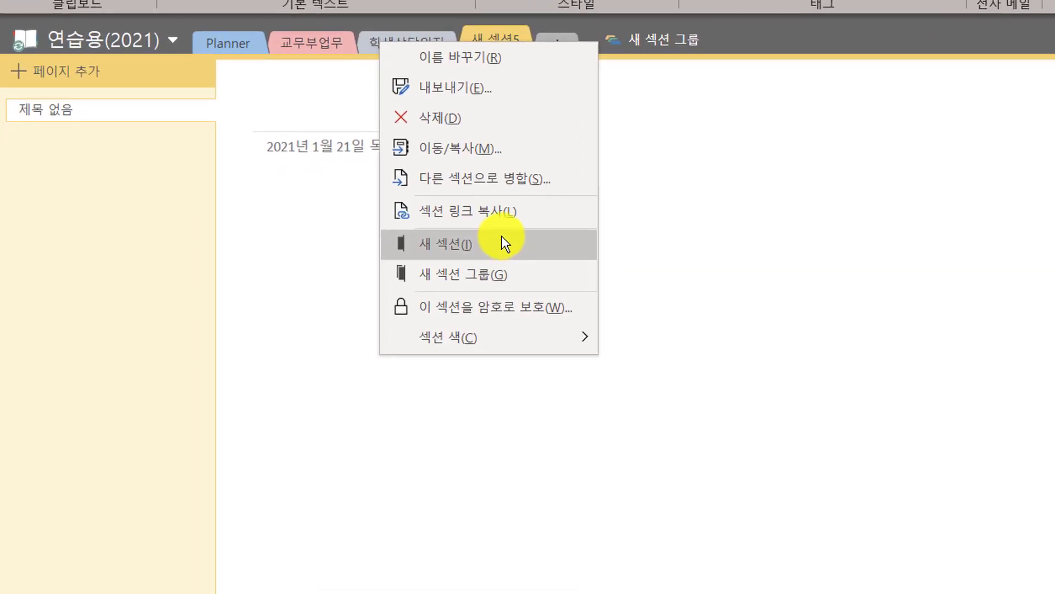
mouse_move(514, 335)
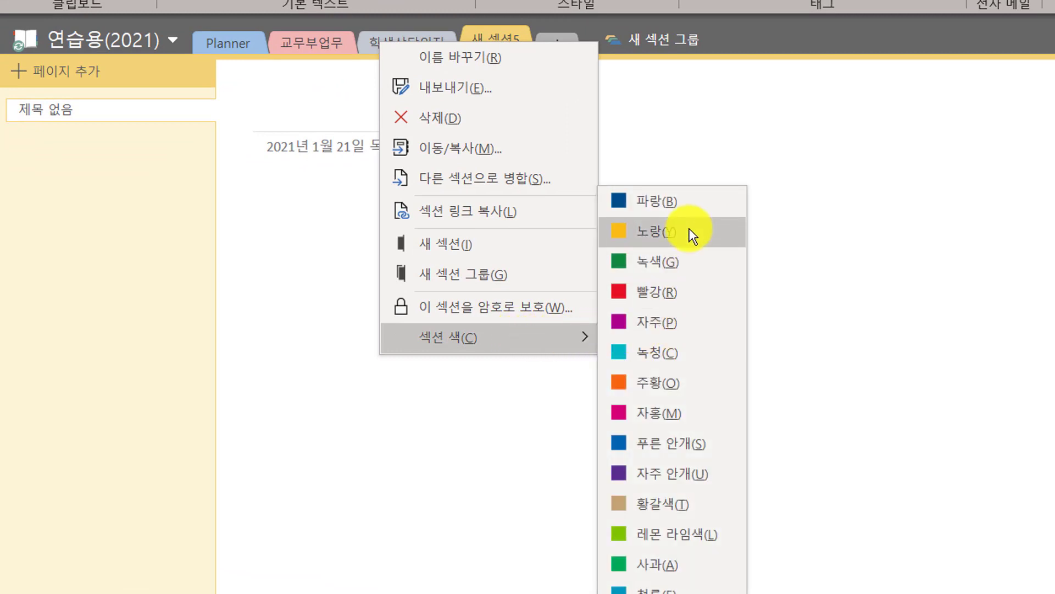
click(669, 115)
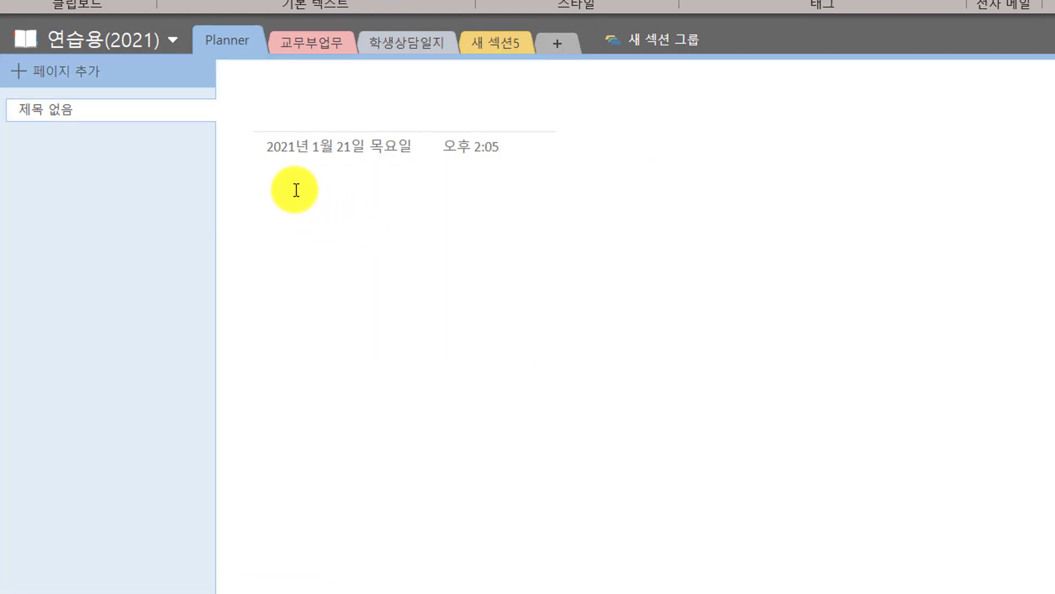
- Title the untitled page in the Planner section 오늘 할 일 and continue to the page body
text(오늘 )
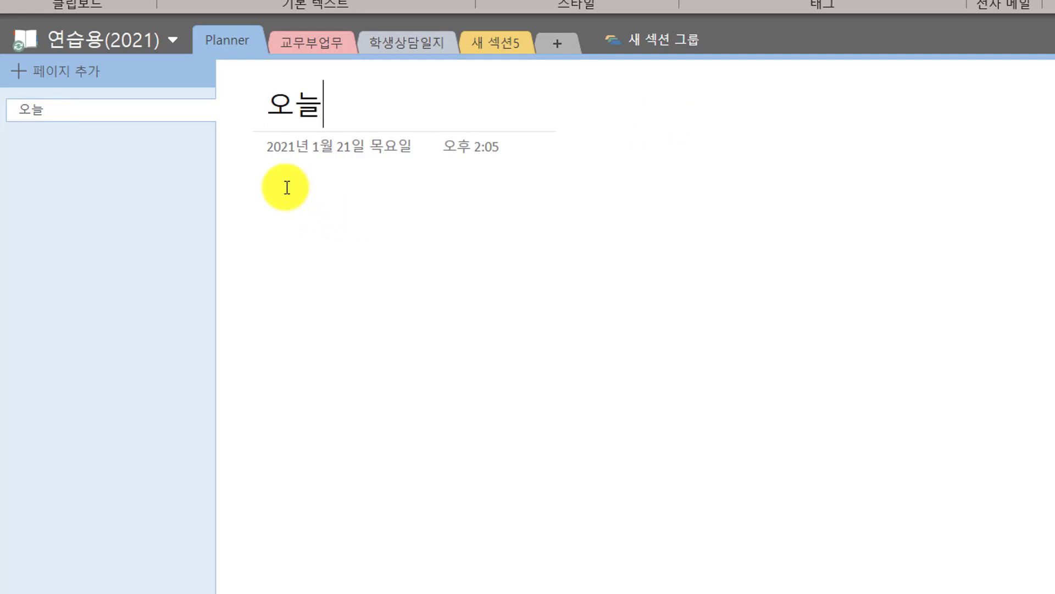
text(할 일)
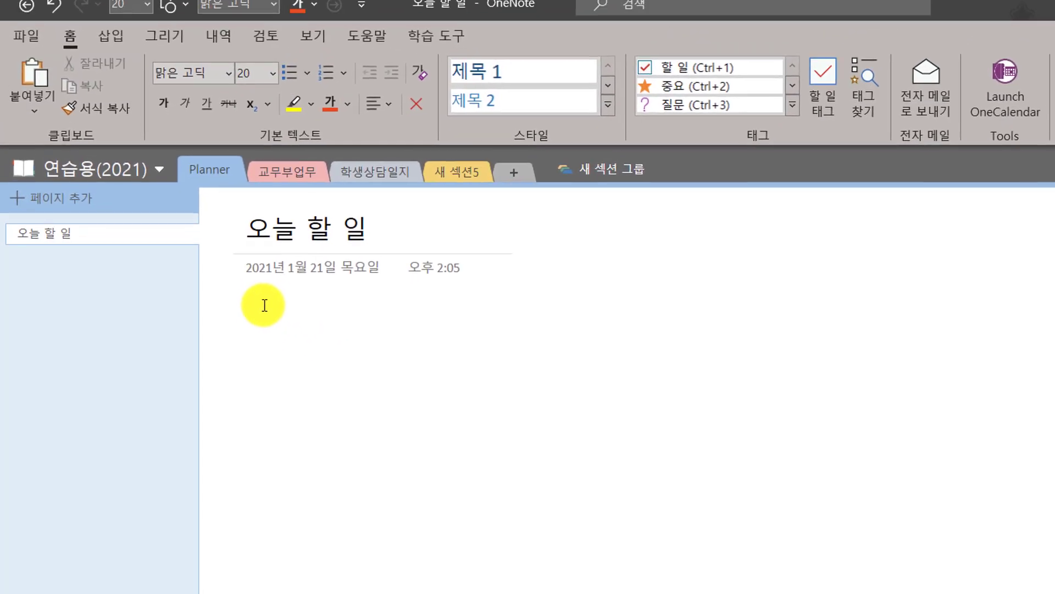
key(Return)
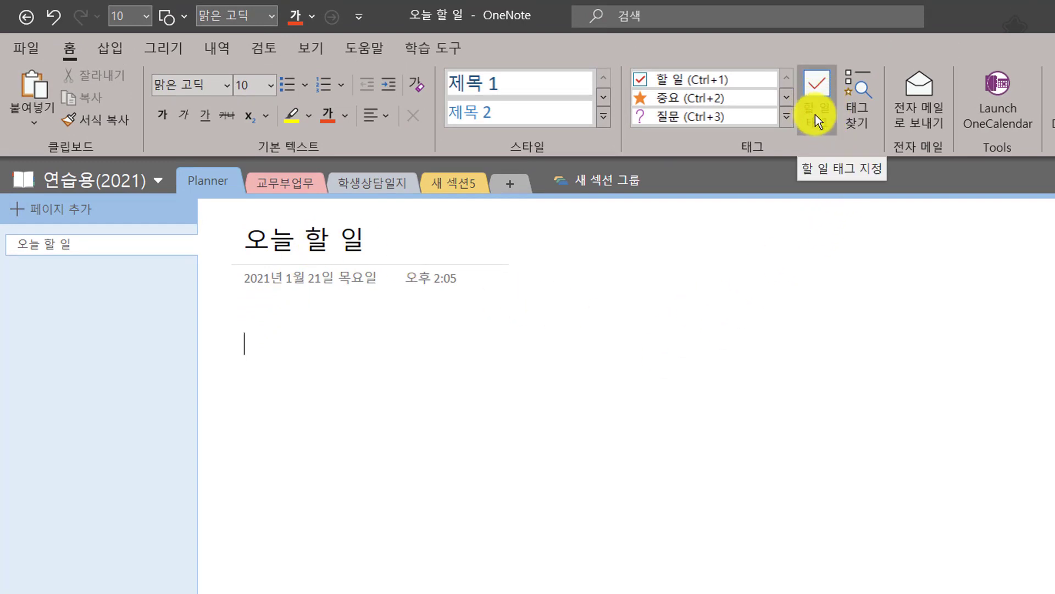
- Add two to-do checkbox items: 마을연계 계획서 작성, and the student's name followed by 진학 상담 10:30
click(820, 102)
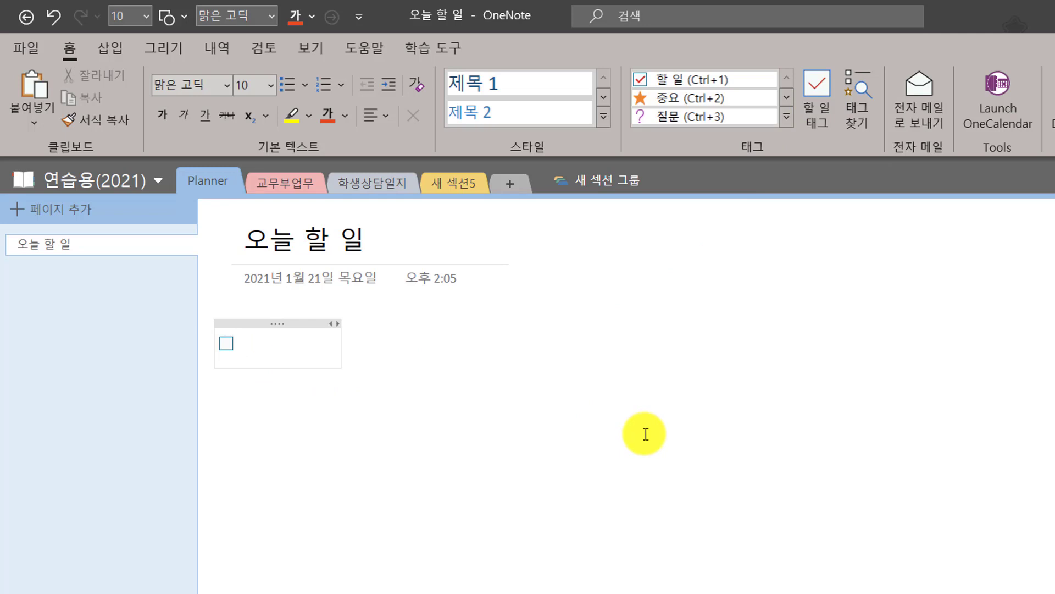
text(마을연계 계획)
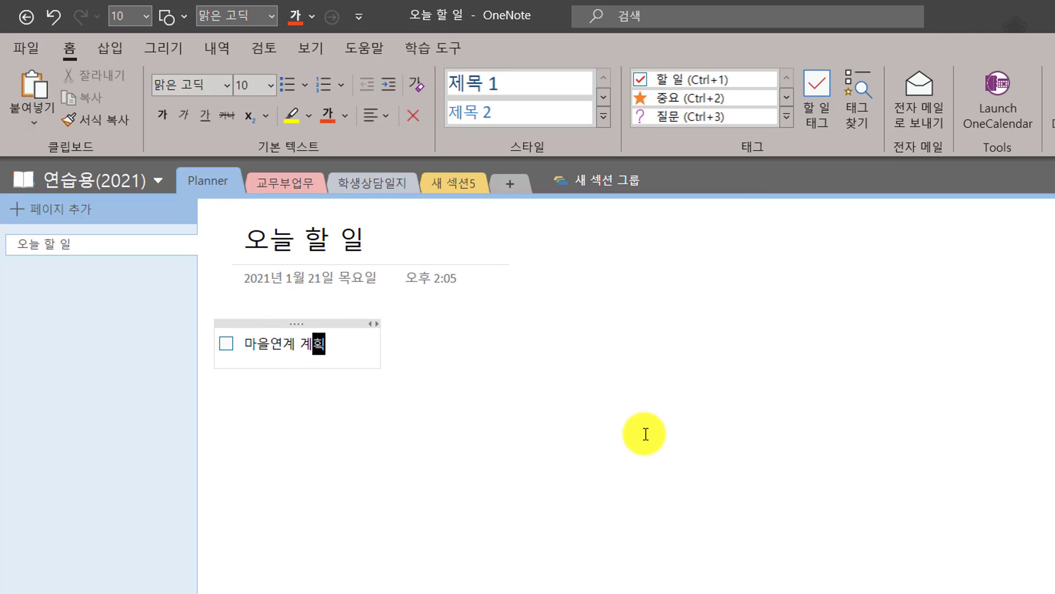
text(서 작성)
key(Return)
text(김철수 진학 상)
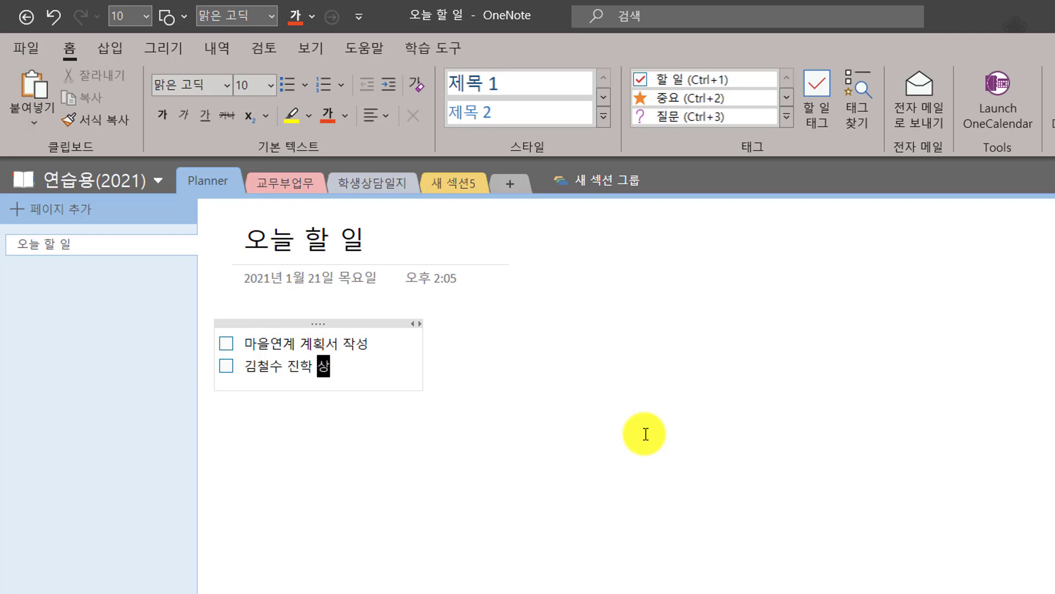
text(담 10:30)
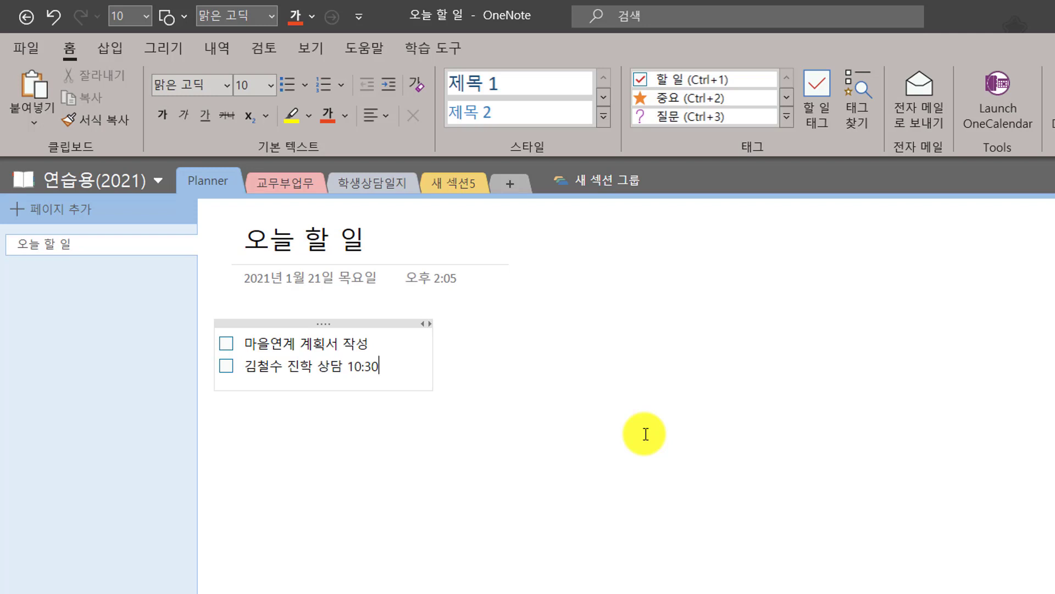
click(431, 403)
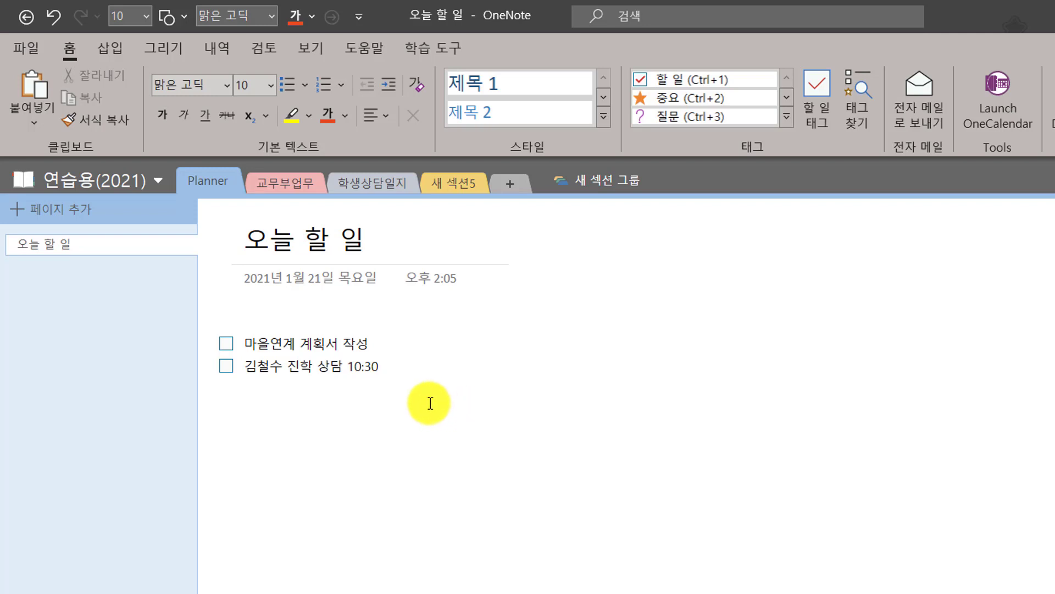
- Mark the to-do item 마을연계 계획서 작성 as done and clear its checkbox again
click(226, 343)
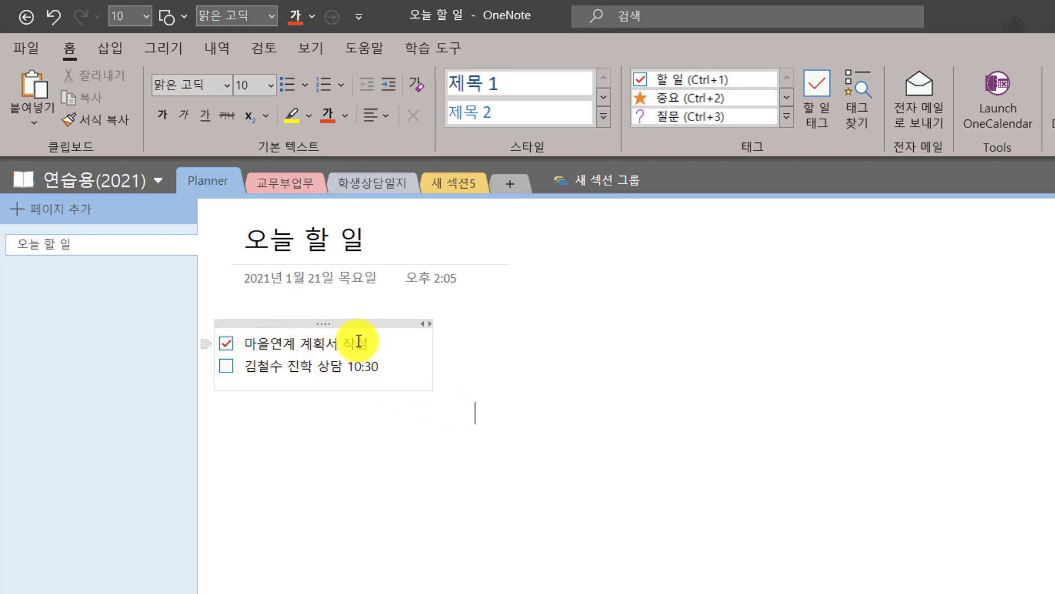
click(226, 344)
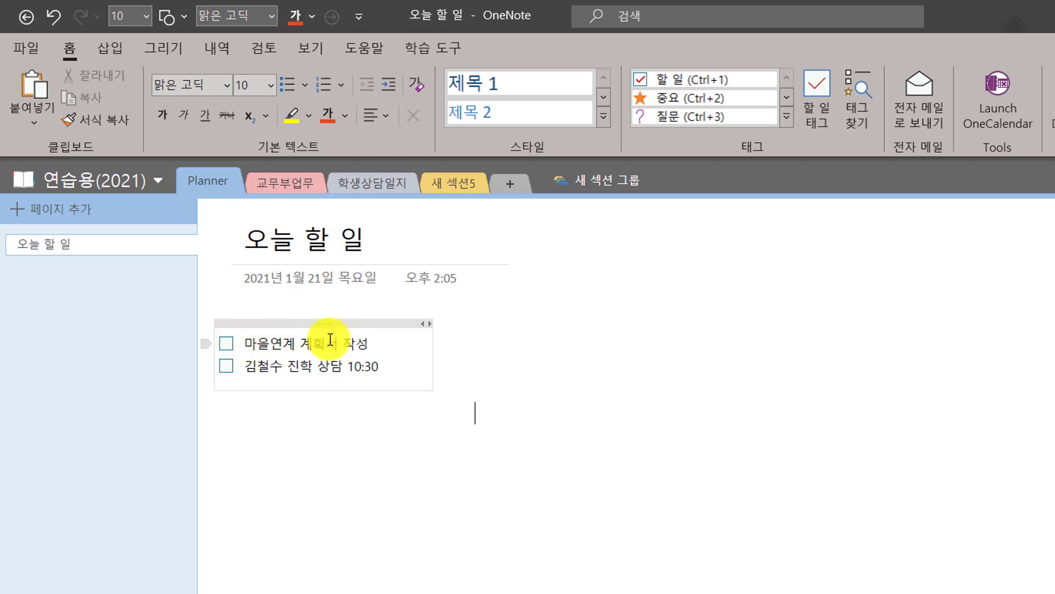
- Look through the full list of available note tags for the first to-do item and close it without applying one
click(381, 341)
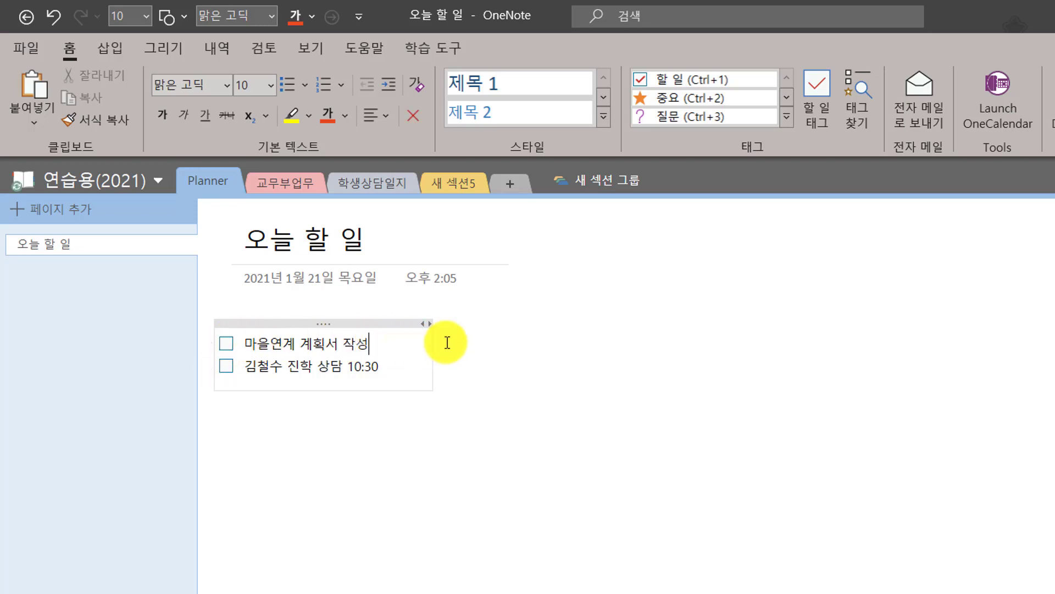
click(785, 99)
click(784, 100)
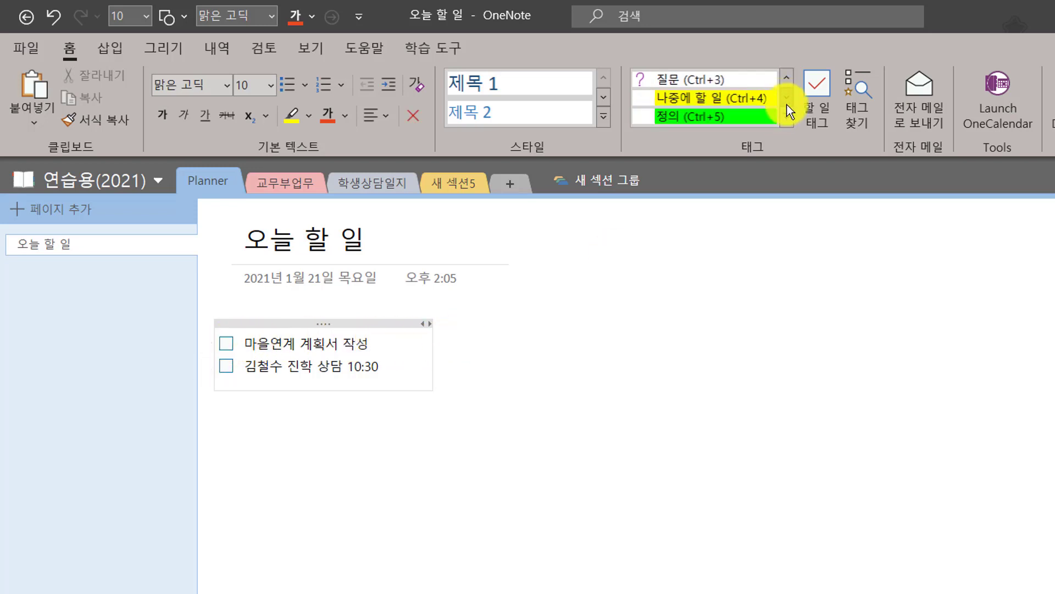
click(786, 114)
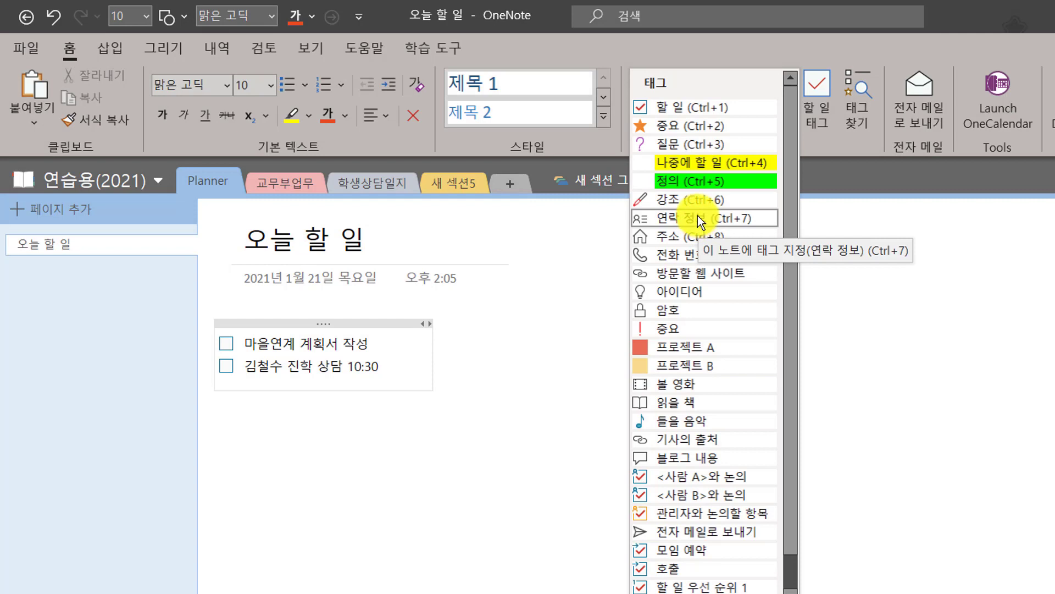
scroll(687, 404, down, 1)
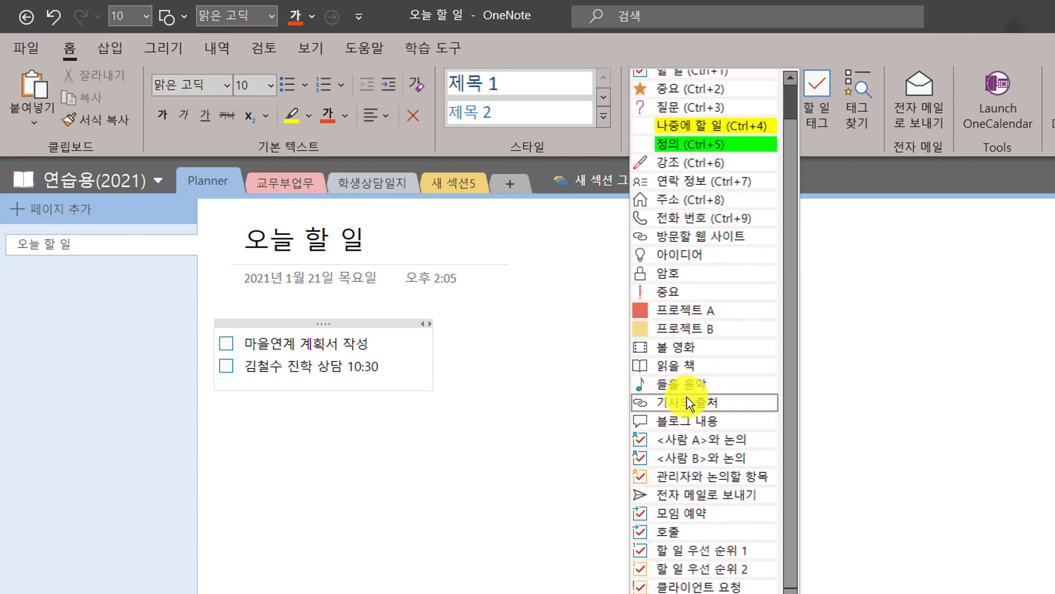
scroll(666, 396, up, 1)
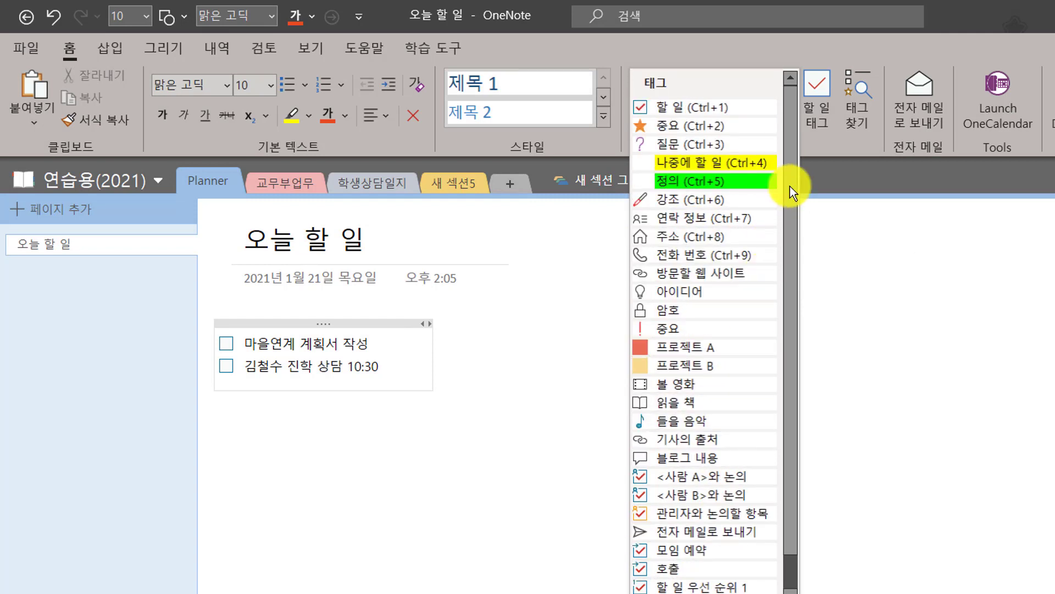
click(176, 51)
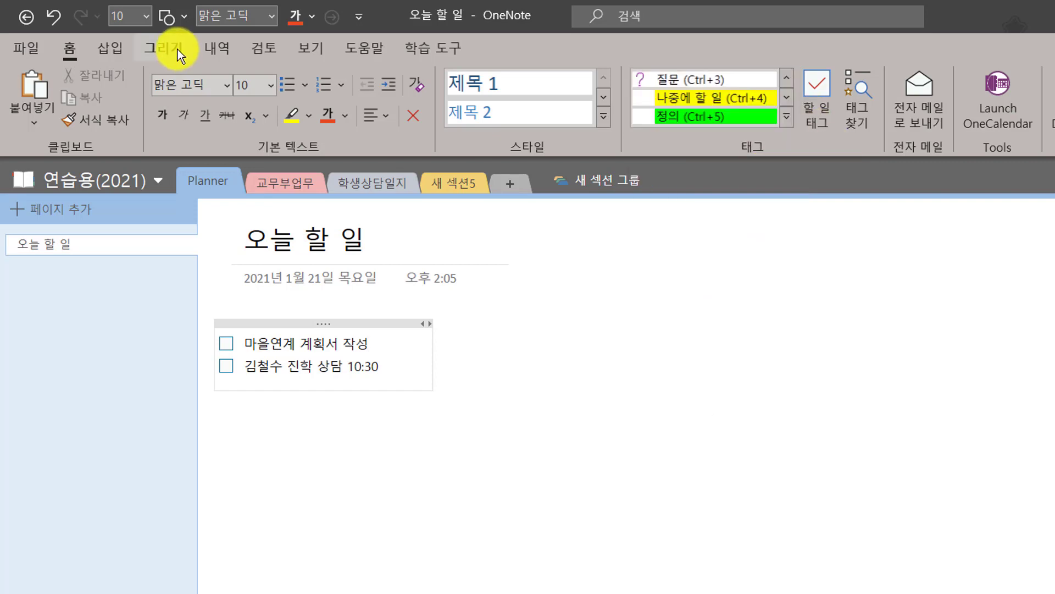
- Draw looping freehand strokes across the page with a thin black pen, a green pen and the green highlighter
click(177, 49)
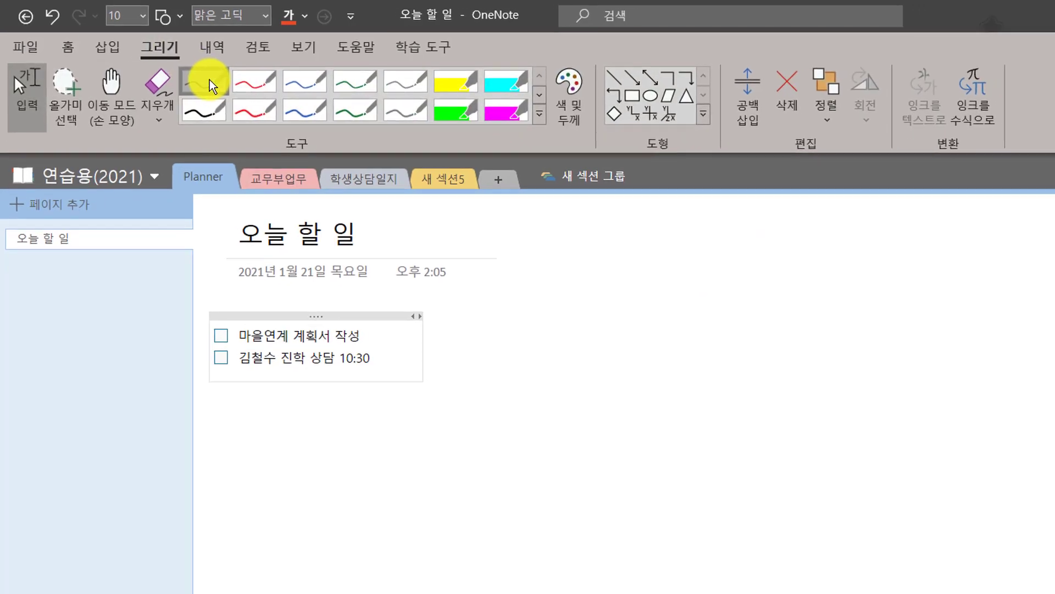
click(212, 87)
mouse_move(629, 474)
mouse_down()
mouse_move(516, 391)
mouse_move(702, 307)
mouse_up()
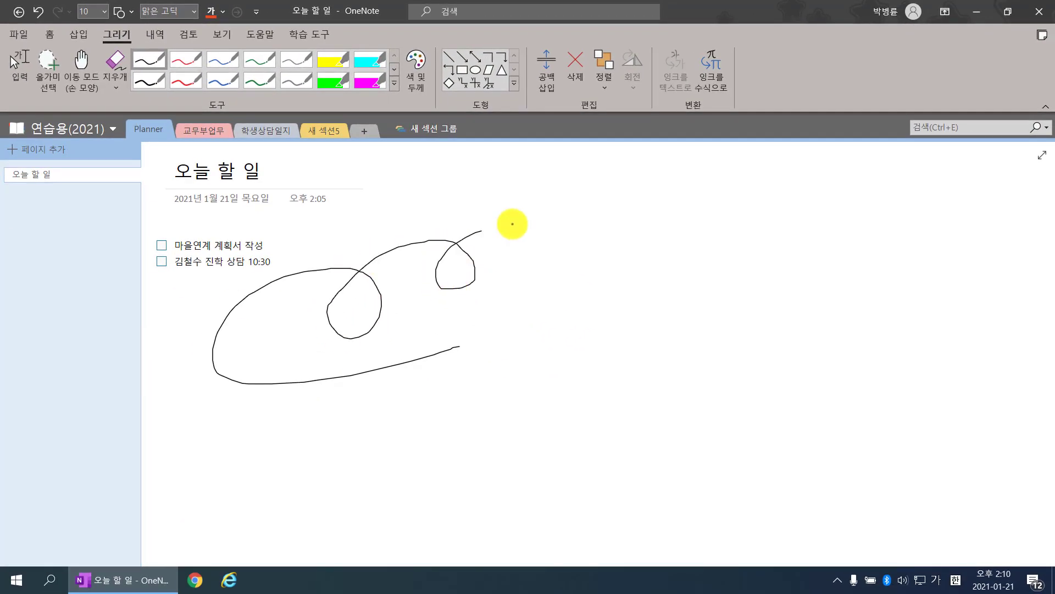
drag(512, 224, 529, 237)
click(268, 83)
mouse_move(373, 364)
mouse_down()
mouse_move(348, 373)
mouse_move(317, 319)
mouse_move(399, 225)
mouse_up()
click(342, 82)
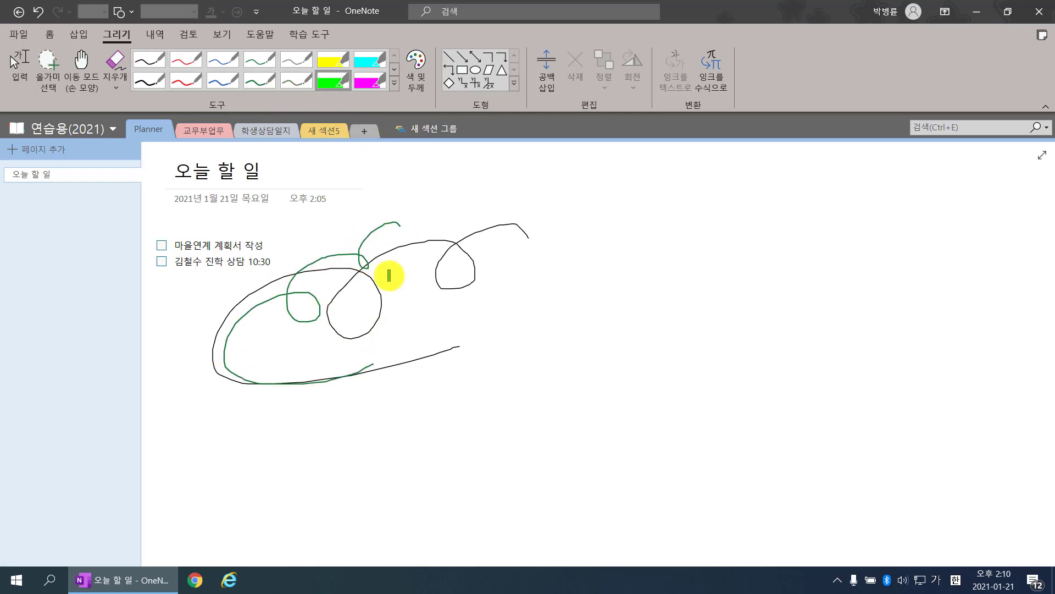
mouse_move(335, 446)
mouse_down()
mouse_move(259, 405)
mouse_move(443, 313)
mouse_move(547, 303)
mouse_up()
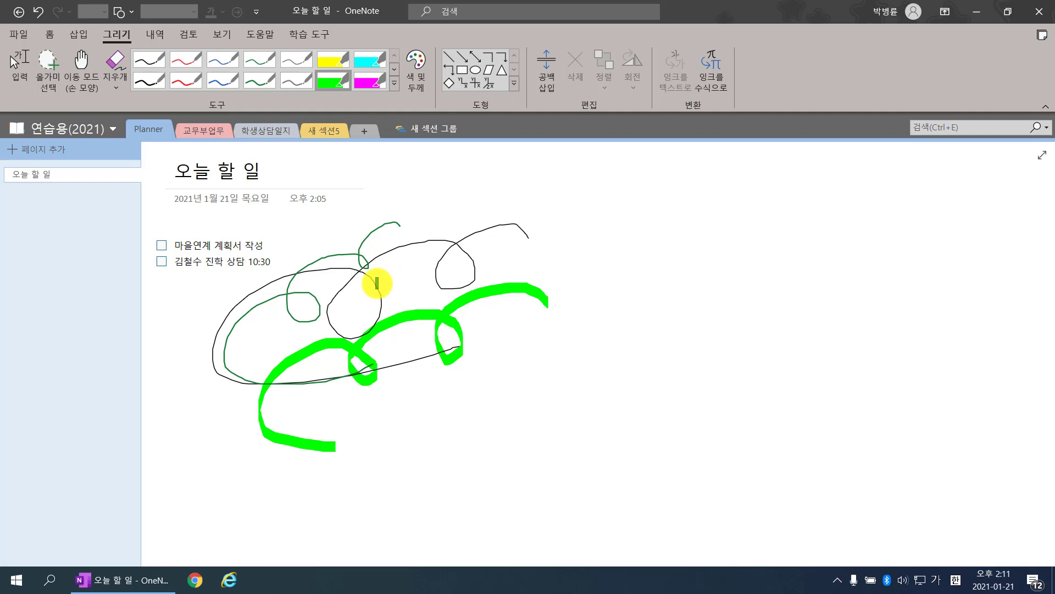
- Undo the three freehand strokes, return to text entry mode and enlarge the page view
key(ctrl+z)
key(ctrl+z)
key(ctrl+z)
key(Escape)
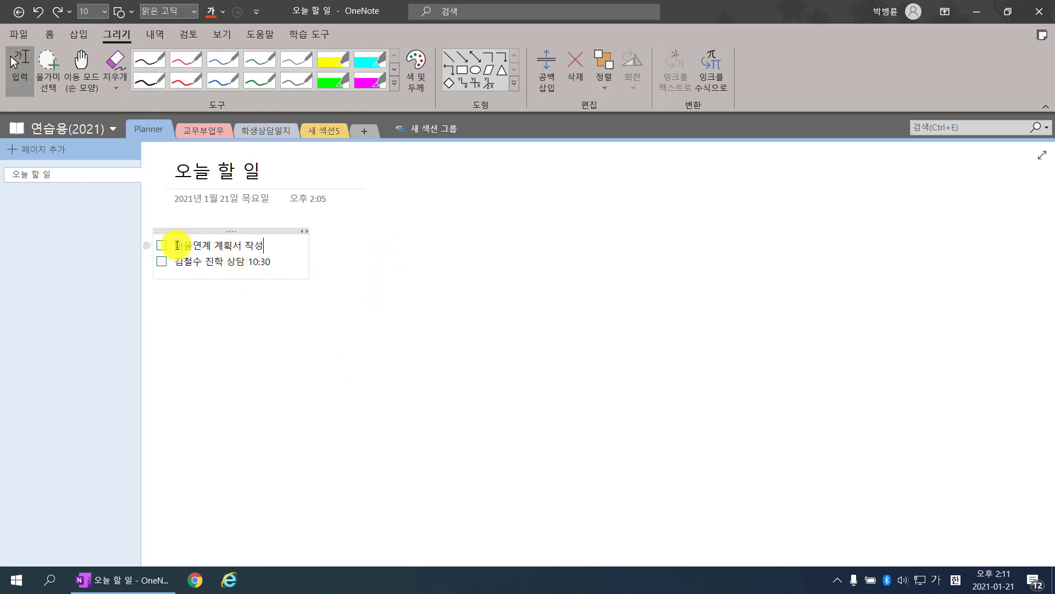
scroll(171, 243, up, 2)
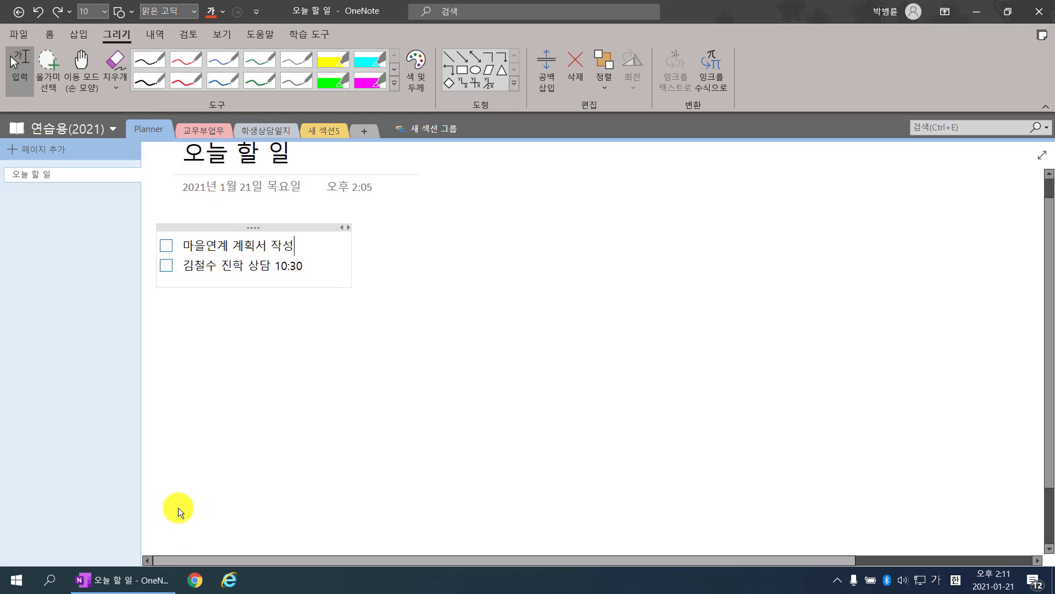
- Color the word 마을연계 red and highlight 작성 in yellow in the first to-do item
double_click(198, 245)
click(282, 240)
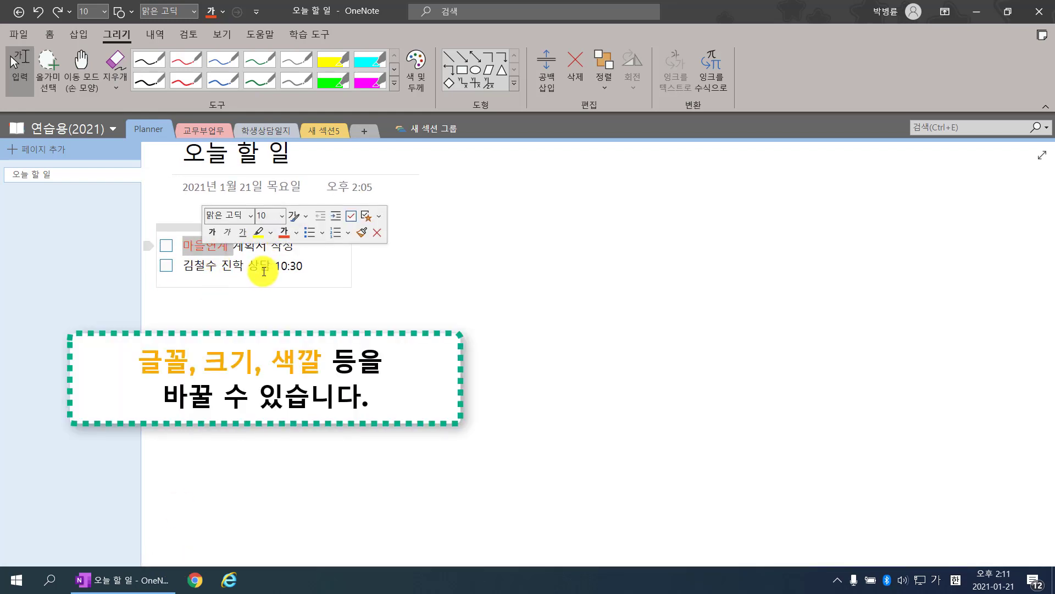
click(268, 245)
double_click(274, 245)
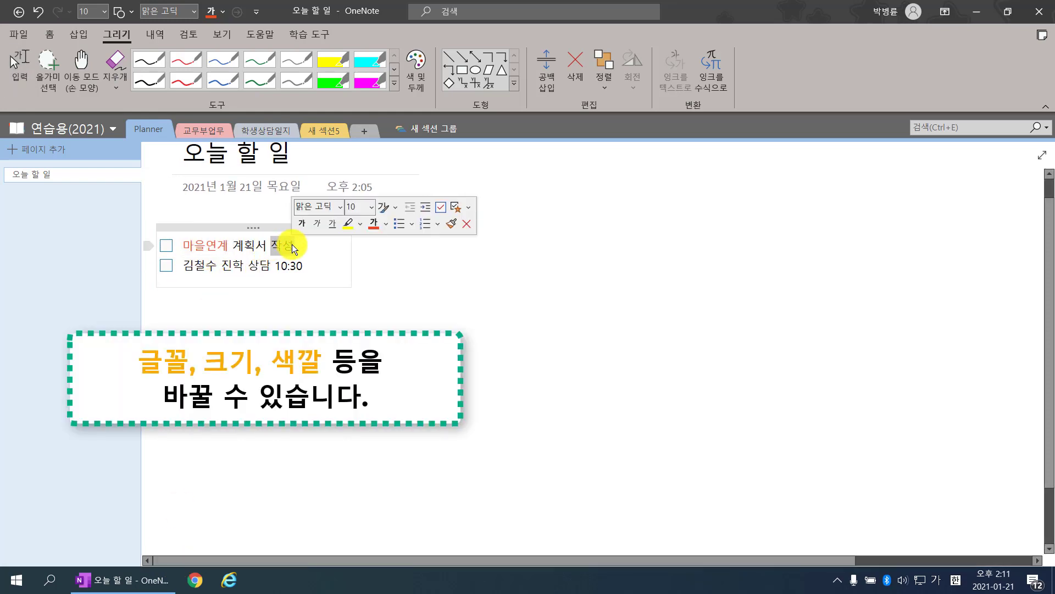
click(348, 223)
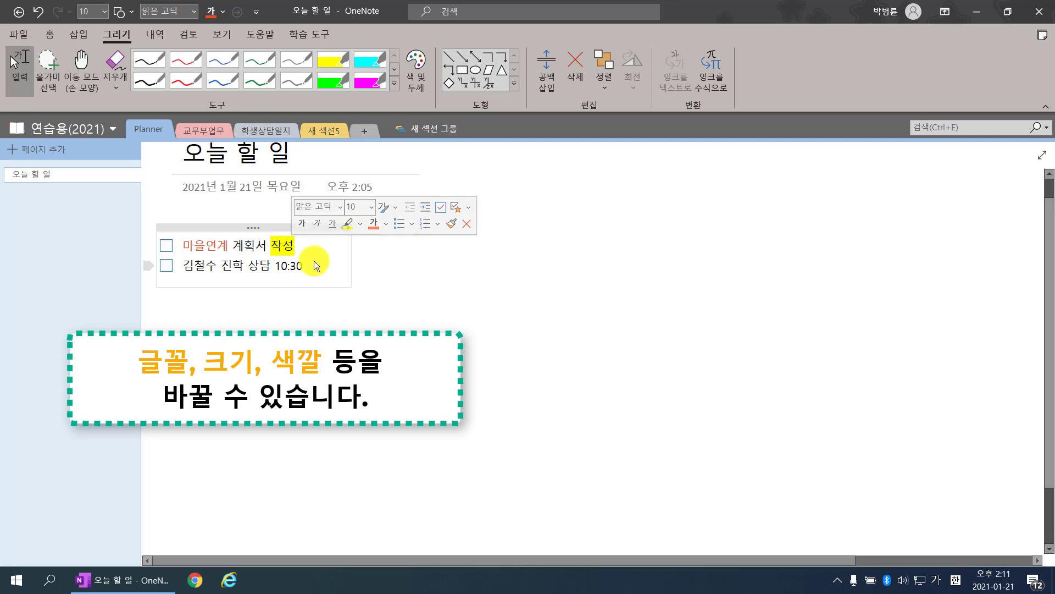
click(320, 206)
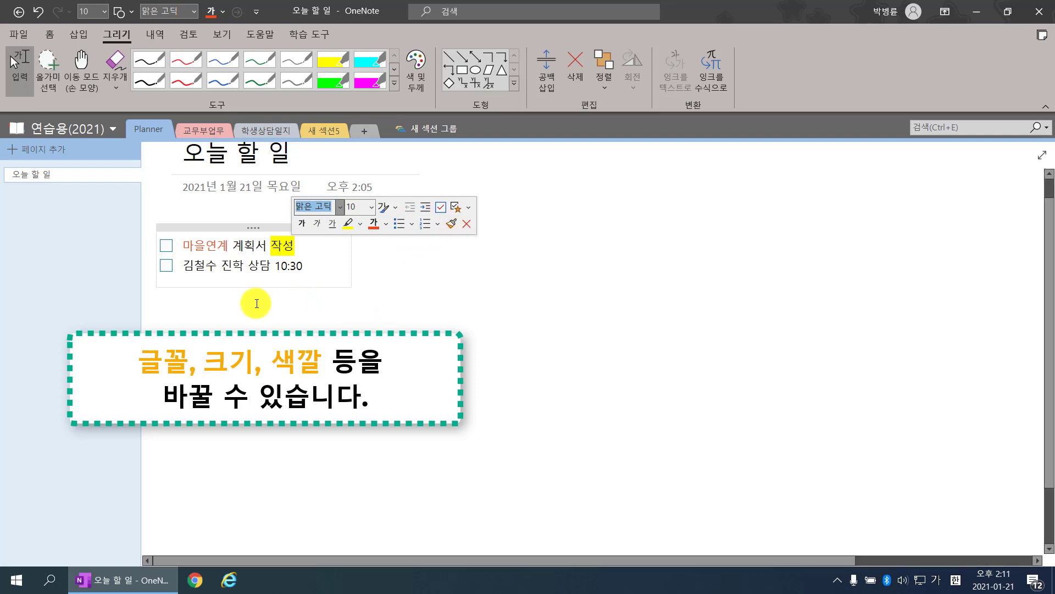
- Add a page below 오늘 할 일, indent it as a subpage and title it with the student's name and 면담 내용
click(147, 179)
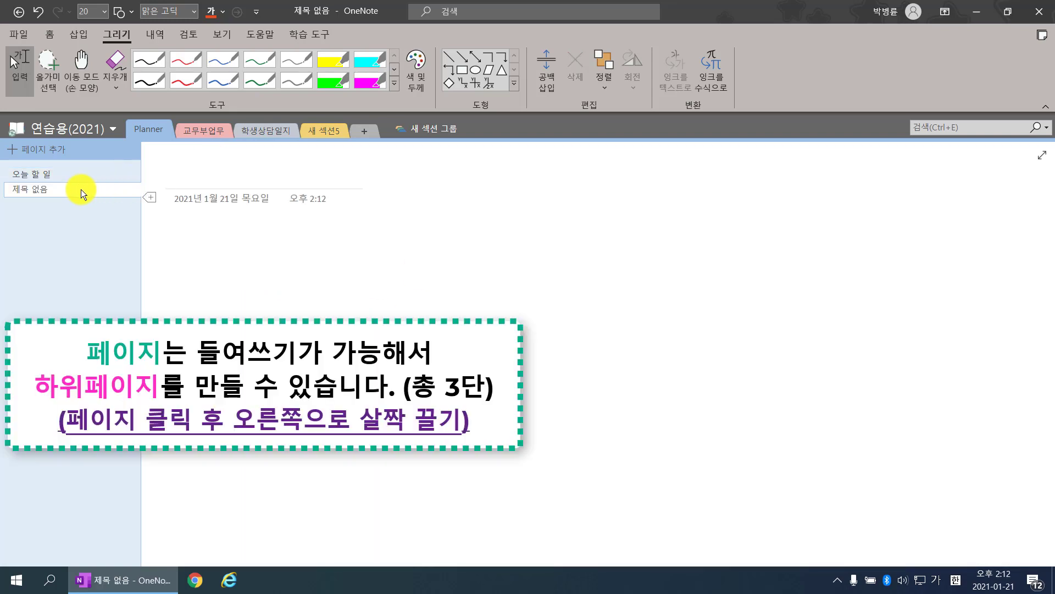
drag(86, 188, 90, 188)
click(177, 167)
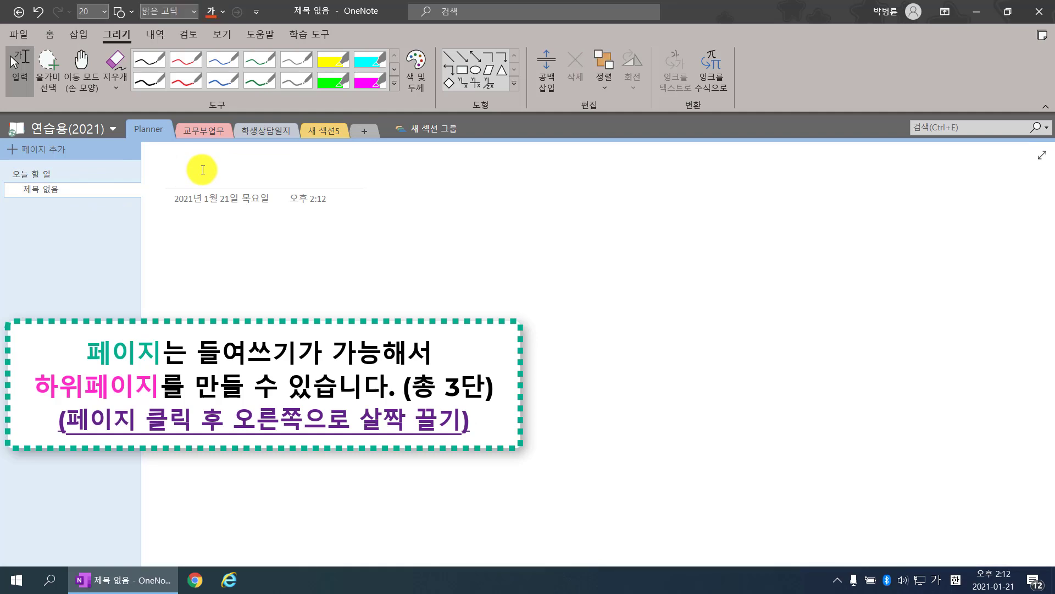
text(김철수 면담 냉)
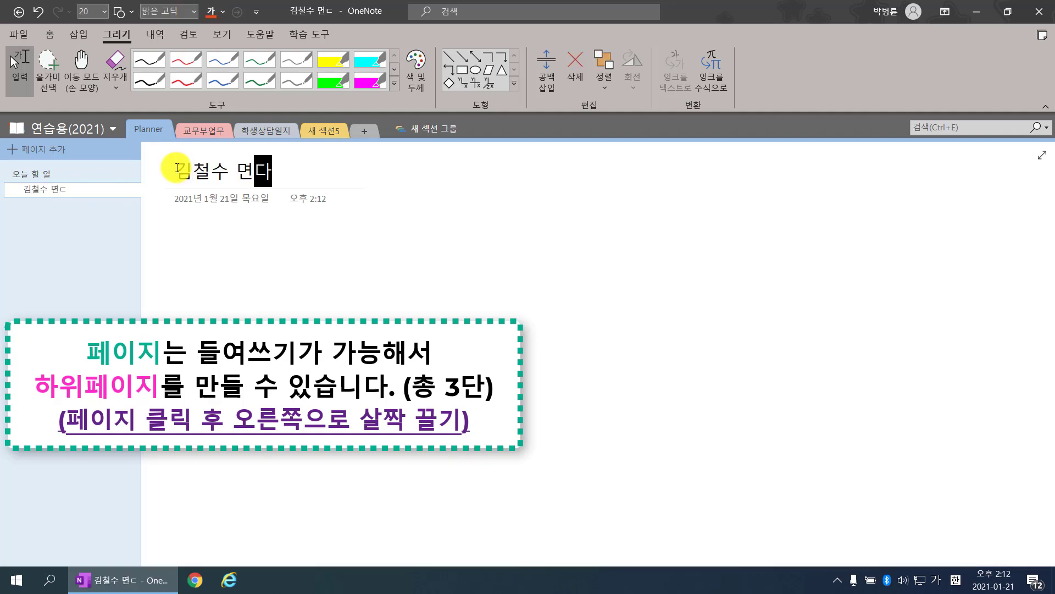
text(용)
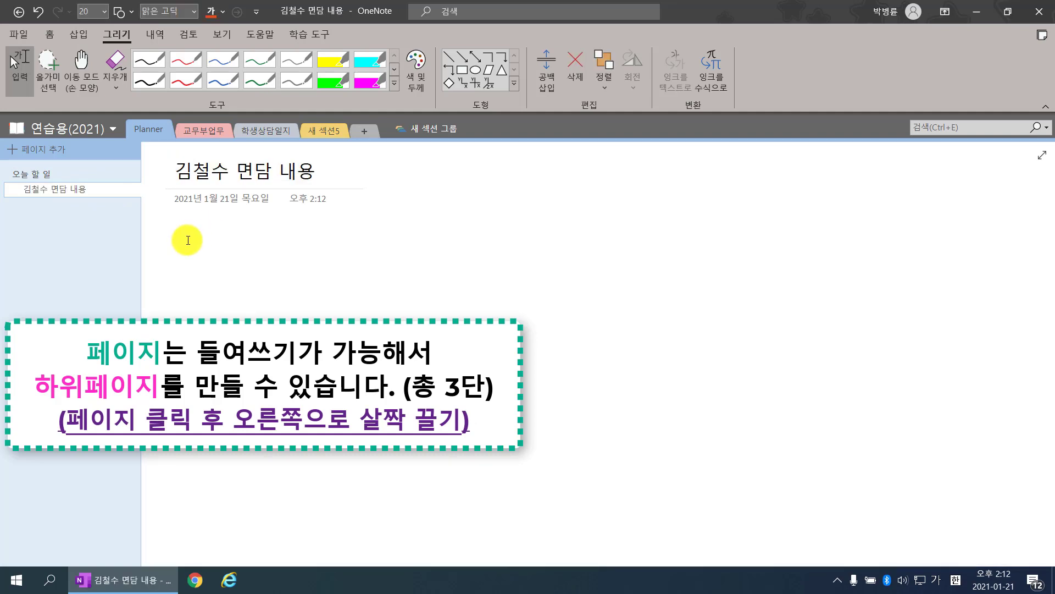
click(58, 174)
click(63, 187)
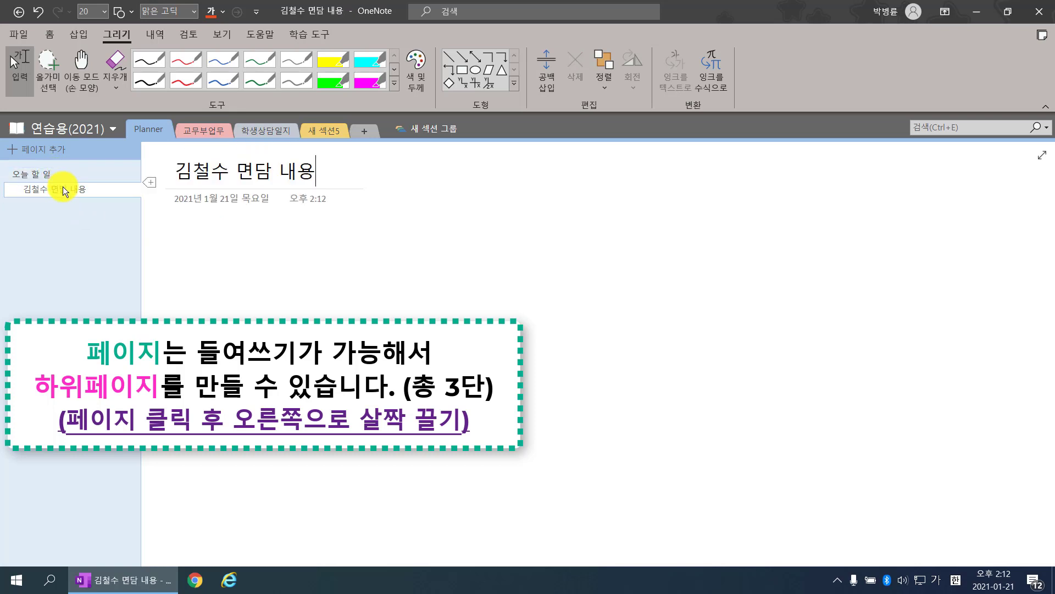
mouse_move(63, 187)
mouse_down()
mouse_move(48, 187)
mouse_move(77, 189)
mouse_move(42, 195)
mouse_move(75, 191)
mouse_up()
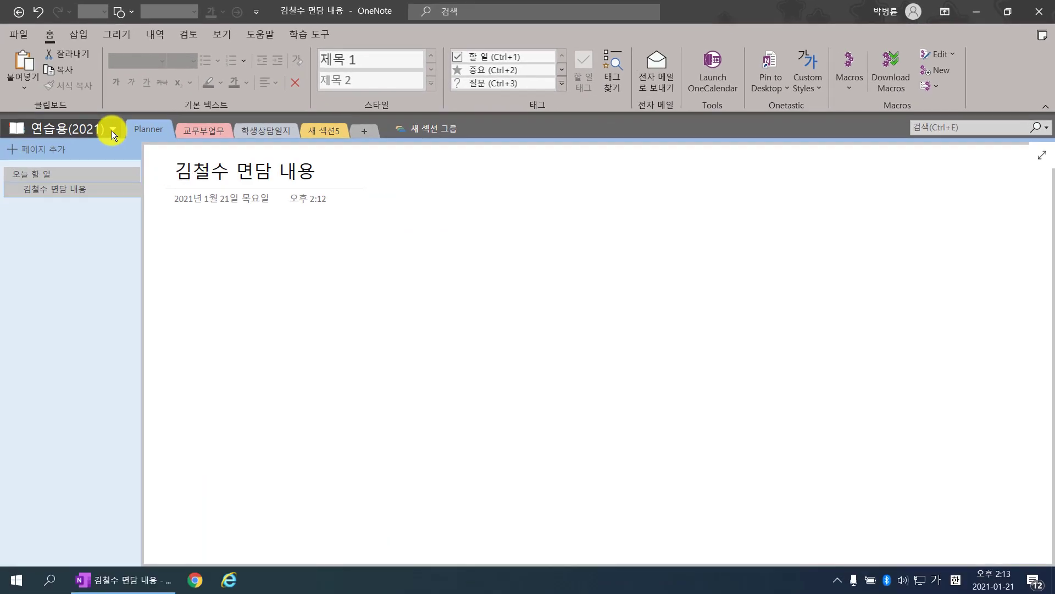
- Open the 12월 page in the Planner section of the 2021 notebook and look over its monthly calendar
click(116, 130)
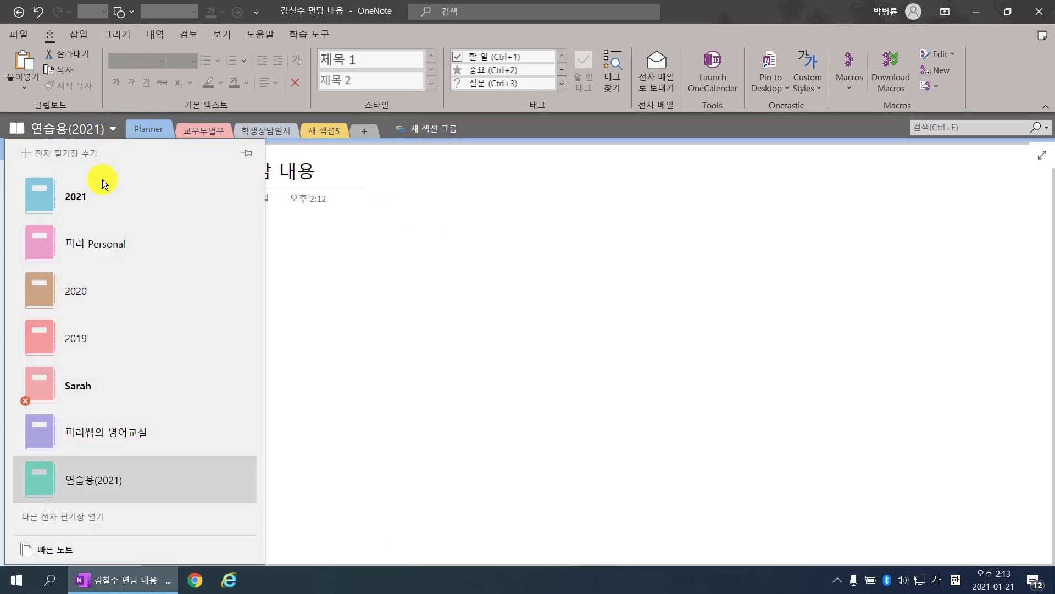
click(102, 196)
click(90, 126)
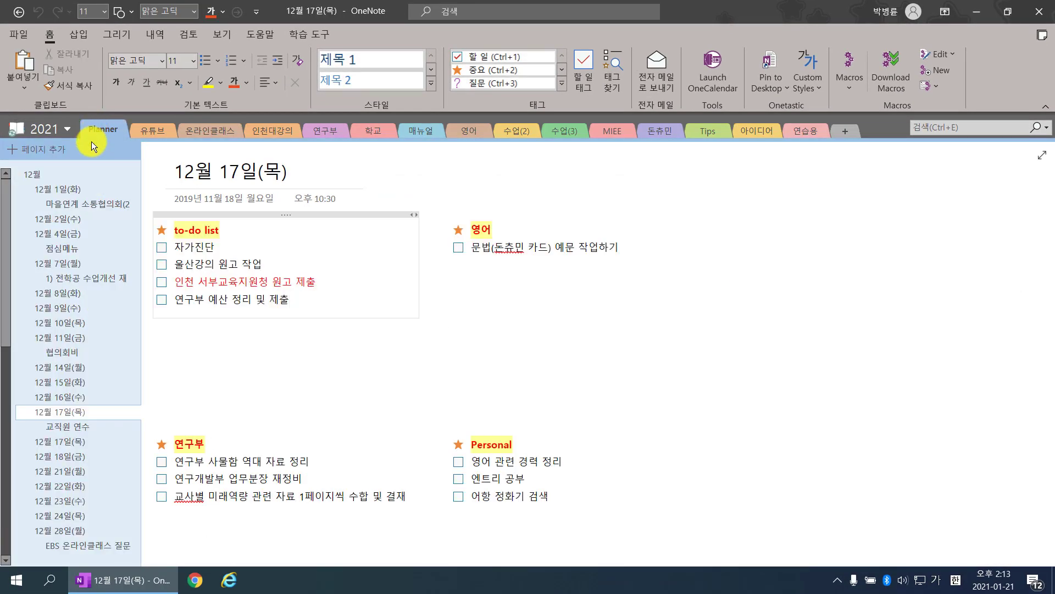
click(83, 174)
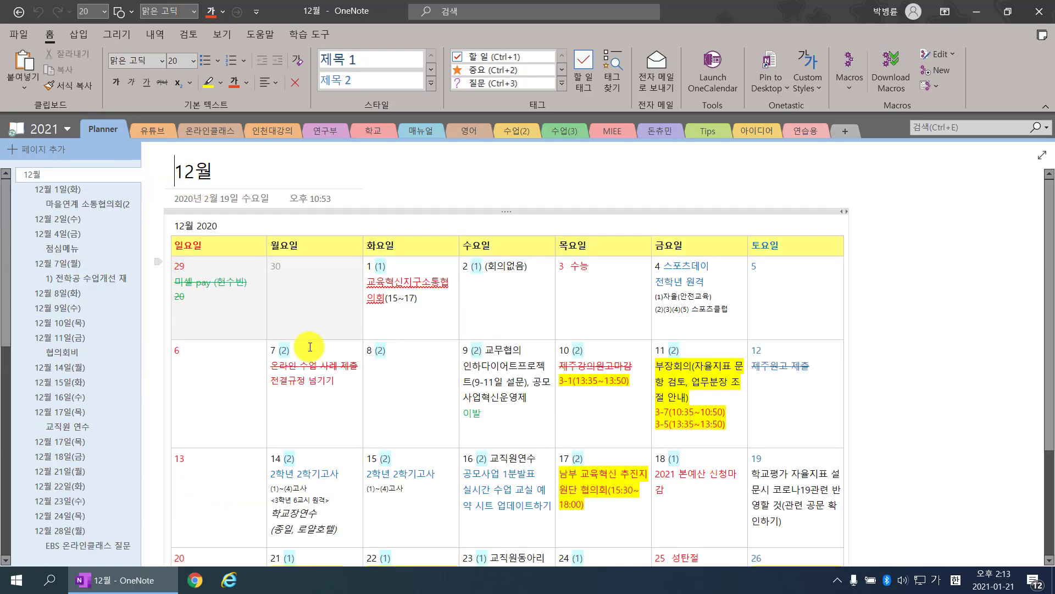
scroll(289, 339, down, 2)
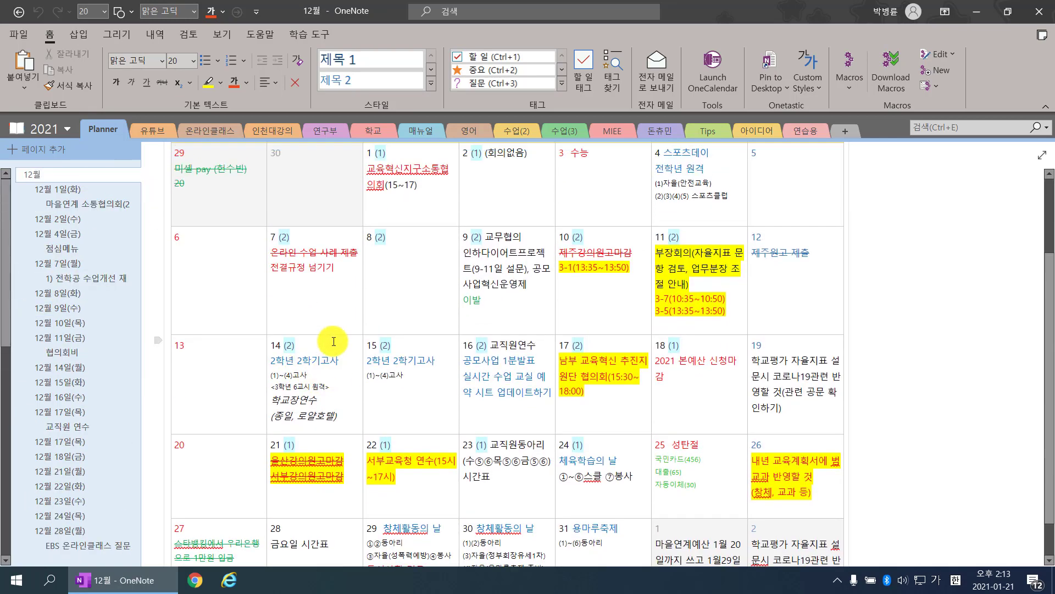
scroll(332, 341, up, 2)
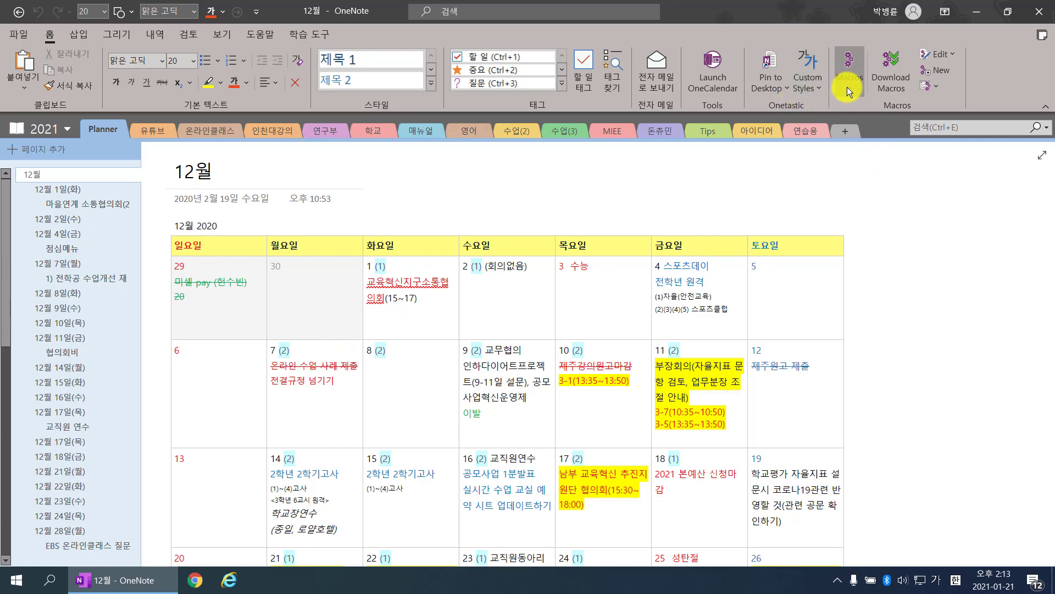
- Look through the most popular downloadable macros in Macroland and close the list without installing any
click(885, 76)
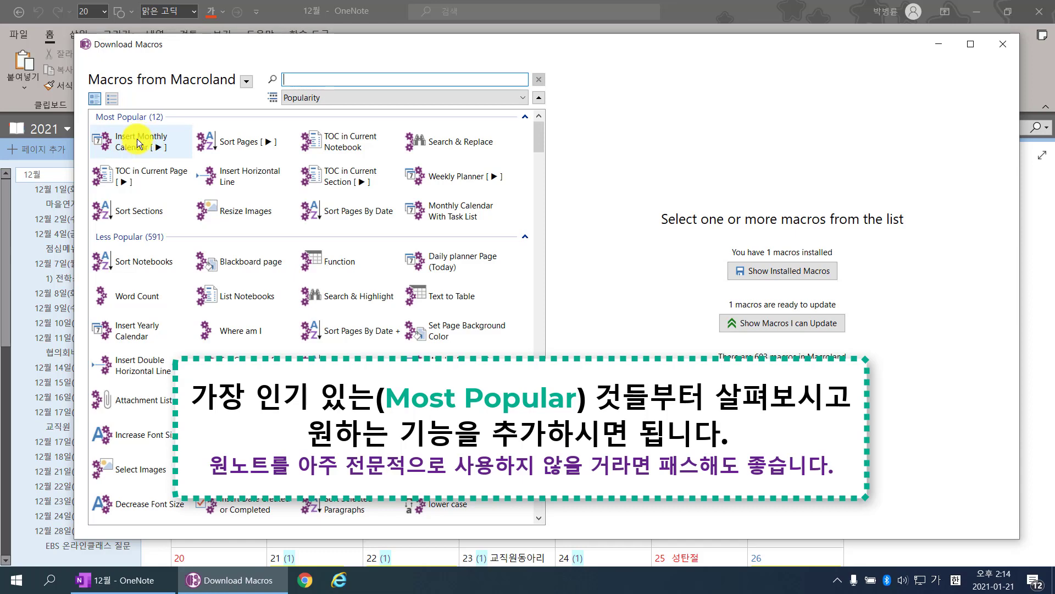
click(1005, 43)
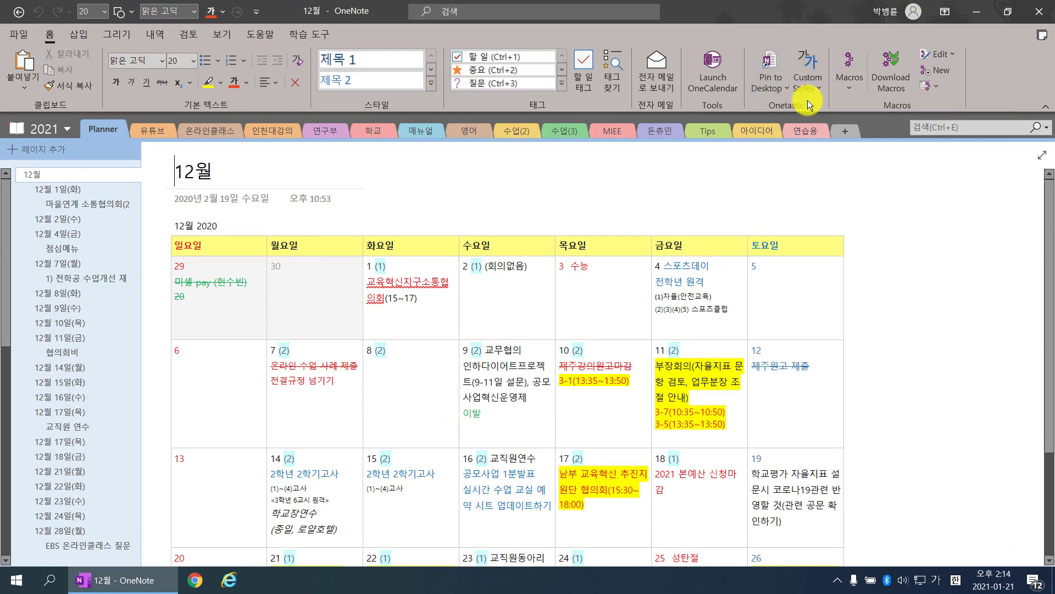
- Switch back to the 연습용(2021) notebook and add a top-level page titled 1월 to the Planner section
click(44, 128)
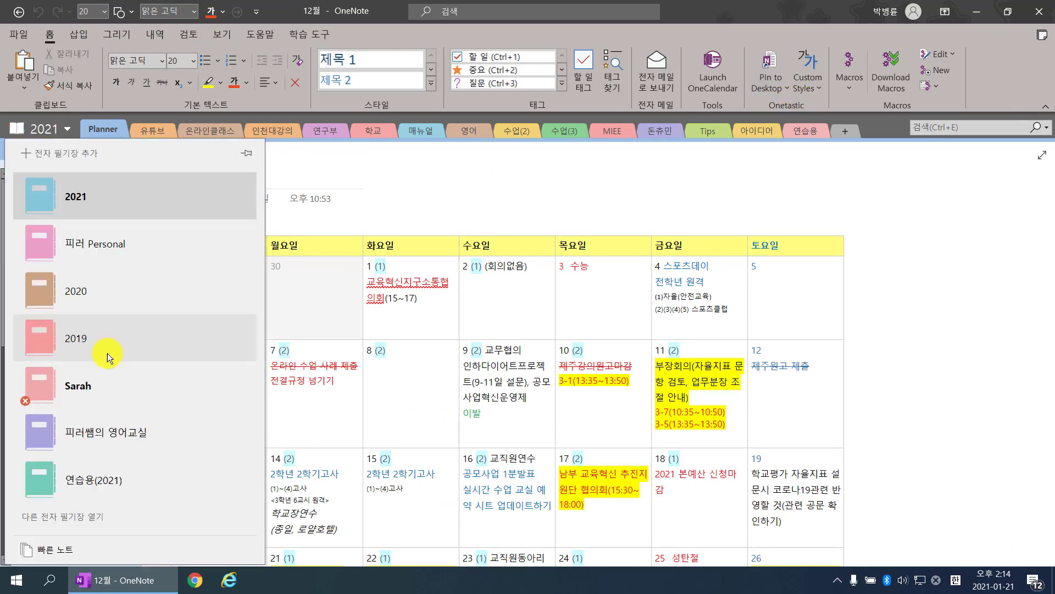
click(118, 472)
click(147, 200)
text(1월)
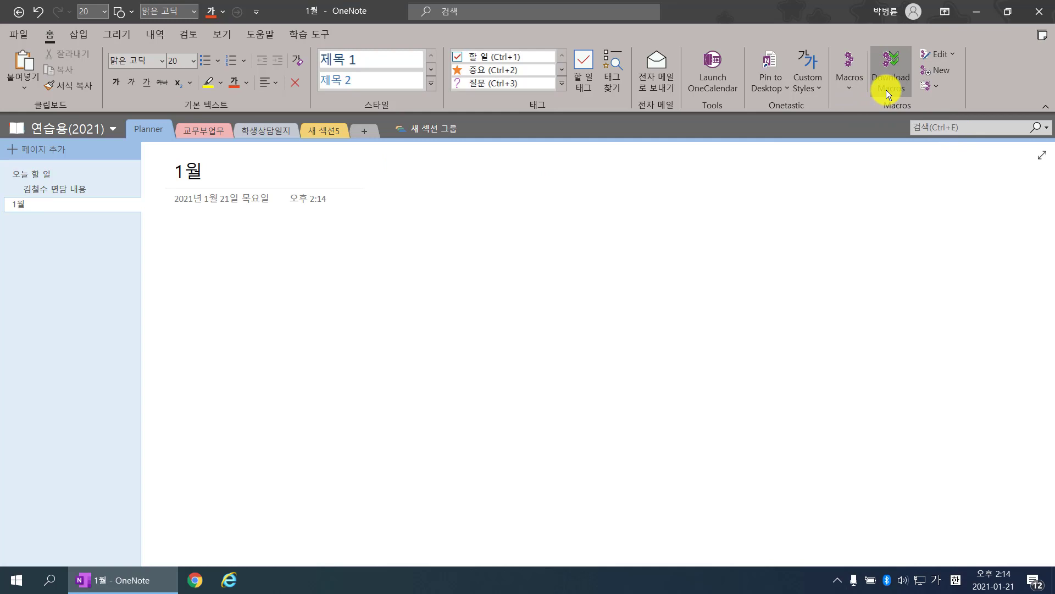
- Insert a Large monthly calendar for 1월 2021 with weeks starting on 일요일 and a yellow header, and move it slightly up toward the title
click(853, 87)
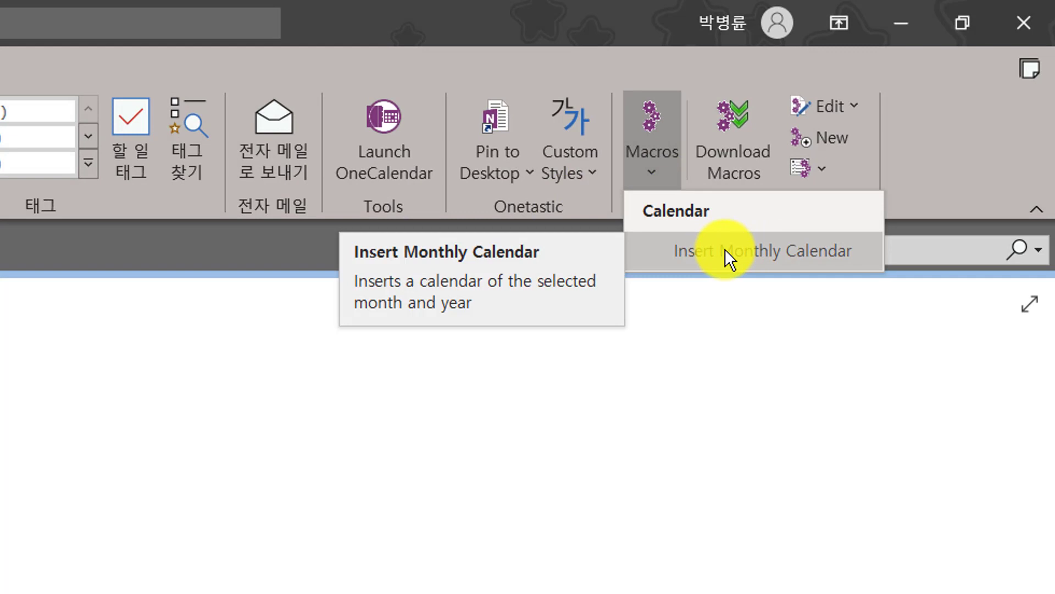
click(724, 249)
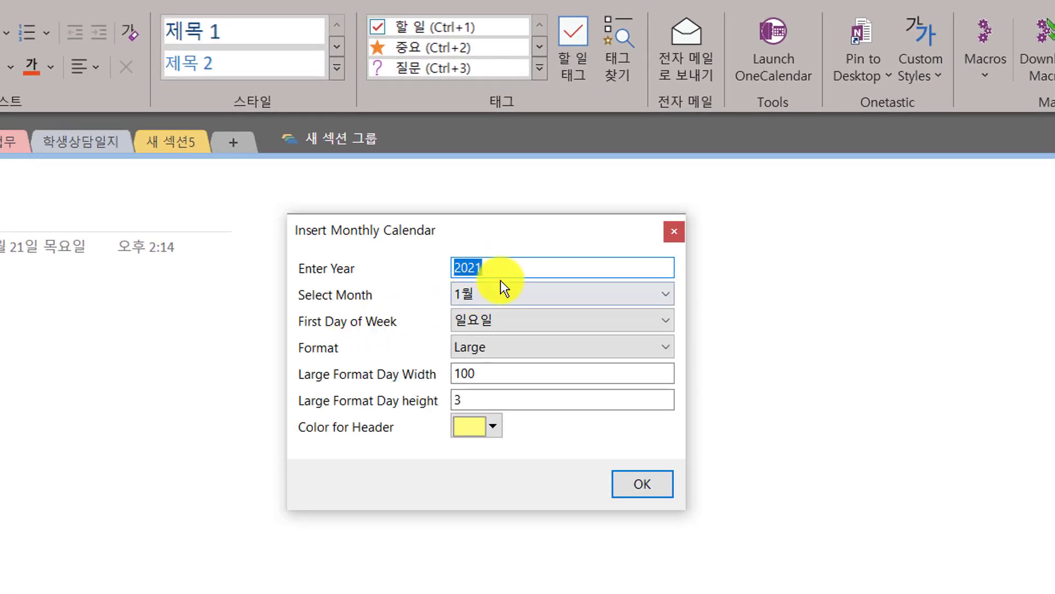
click(513, 318)
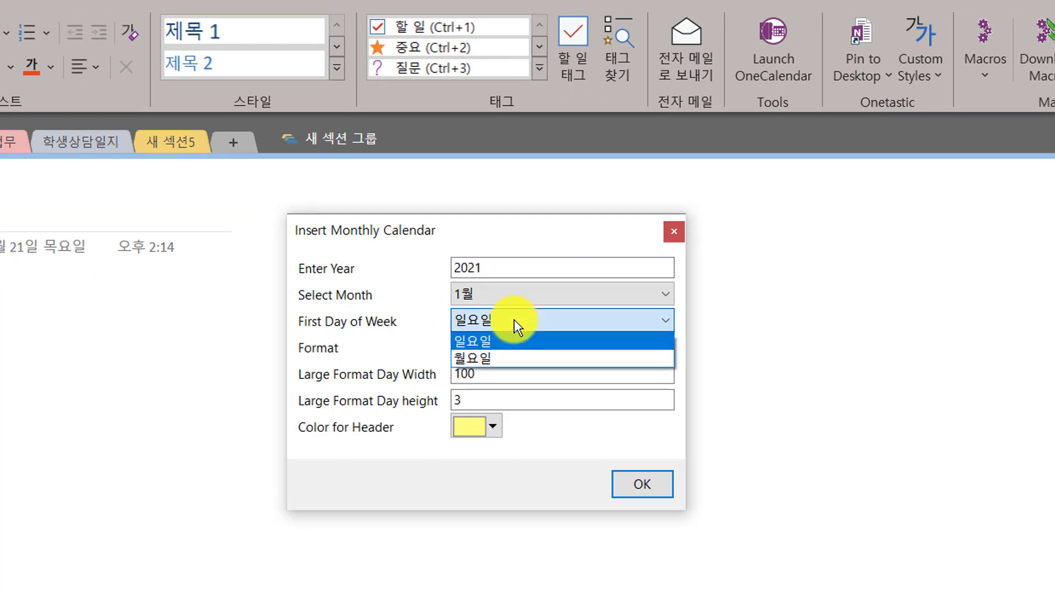
click(514, 318)
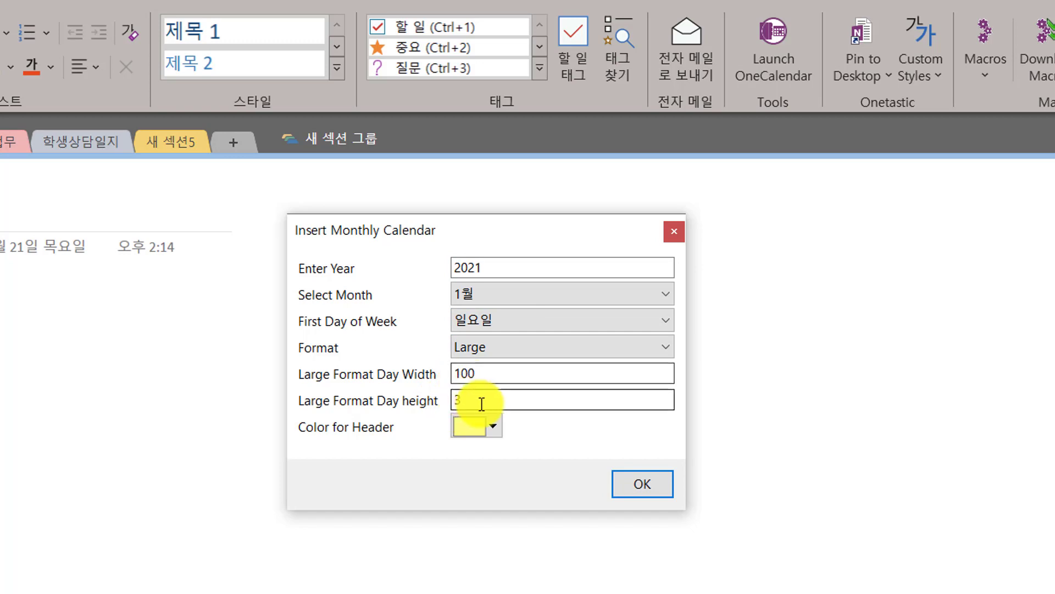
click(637, 486)
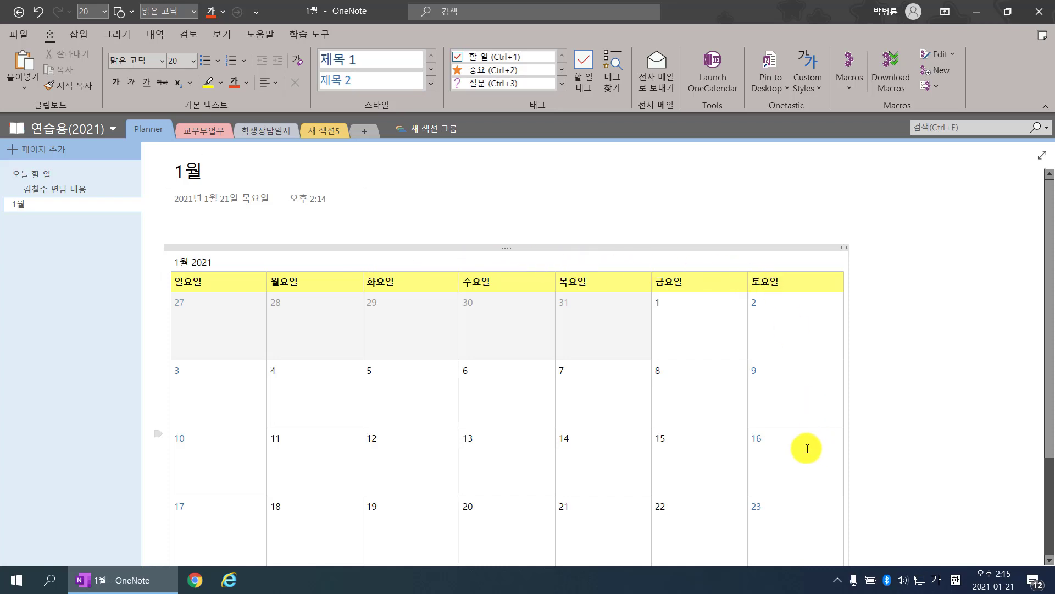
drag(408, 250, 405, 226)
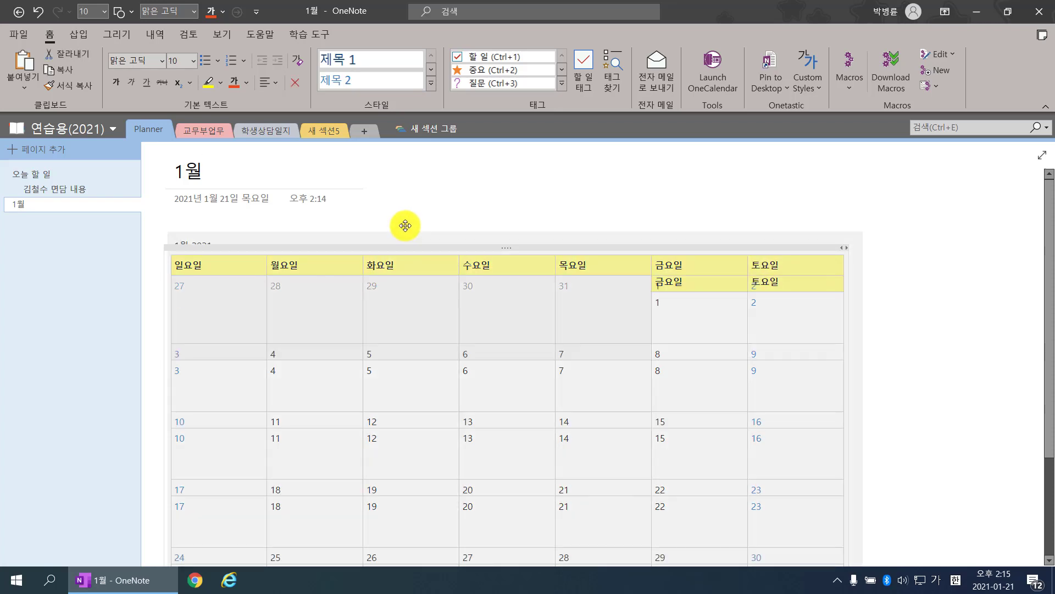
click(234, 247)
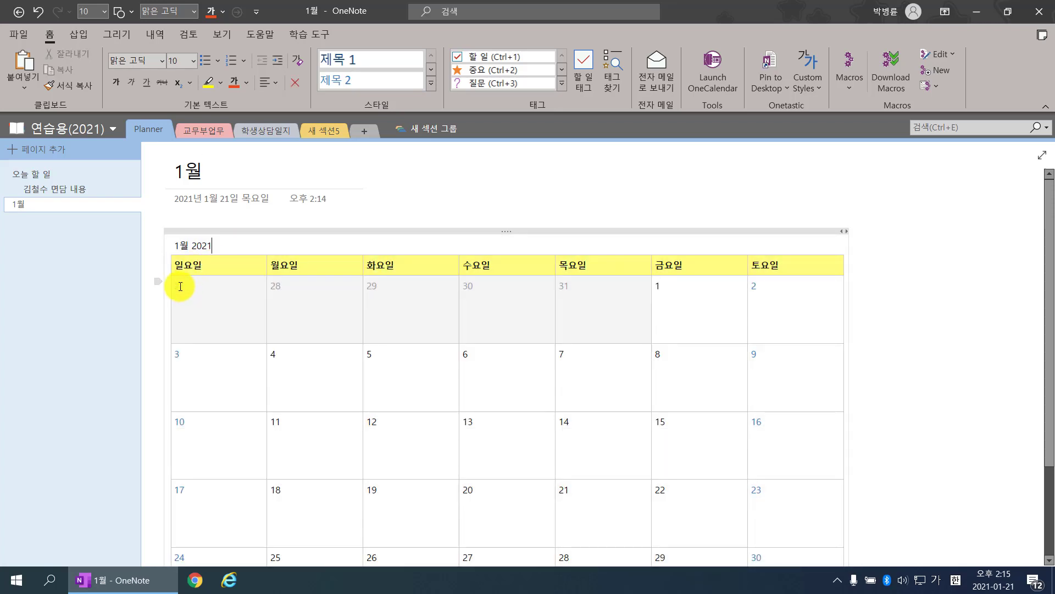
- Color the calendar's 일요일 heading and the Sunday dates 3, 10, 17 and 24 red
double_click(186, 270)
click(266, 248)
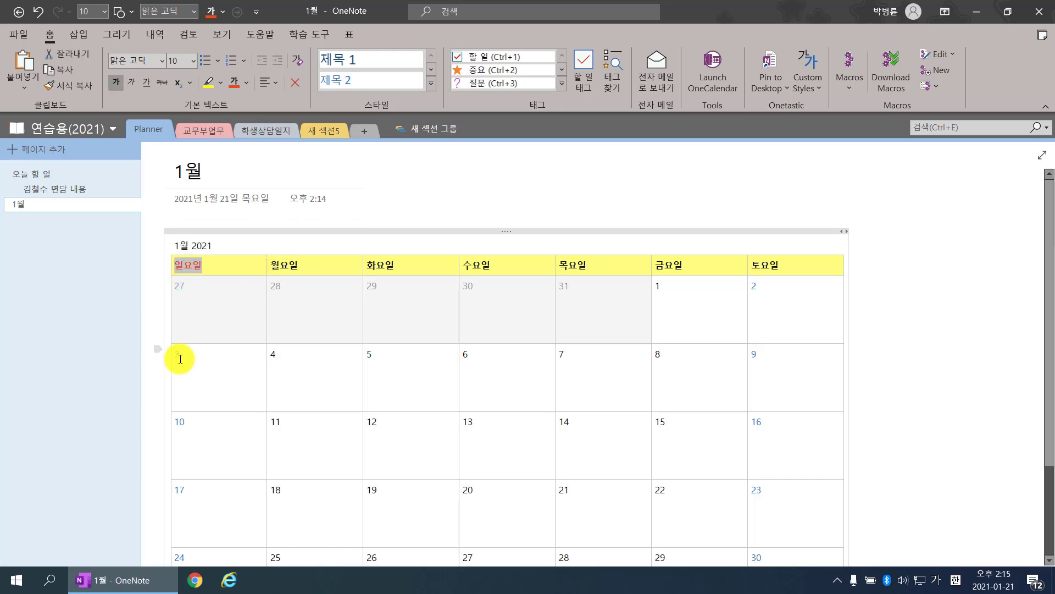
click(177, 355)
drag(172, 355, 164, 355)
click(243, 334)
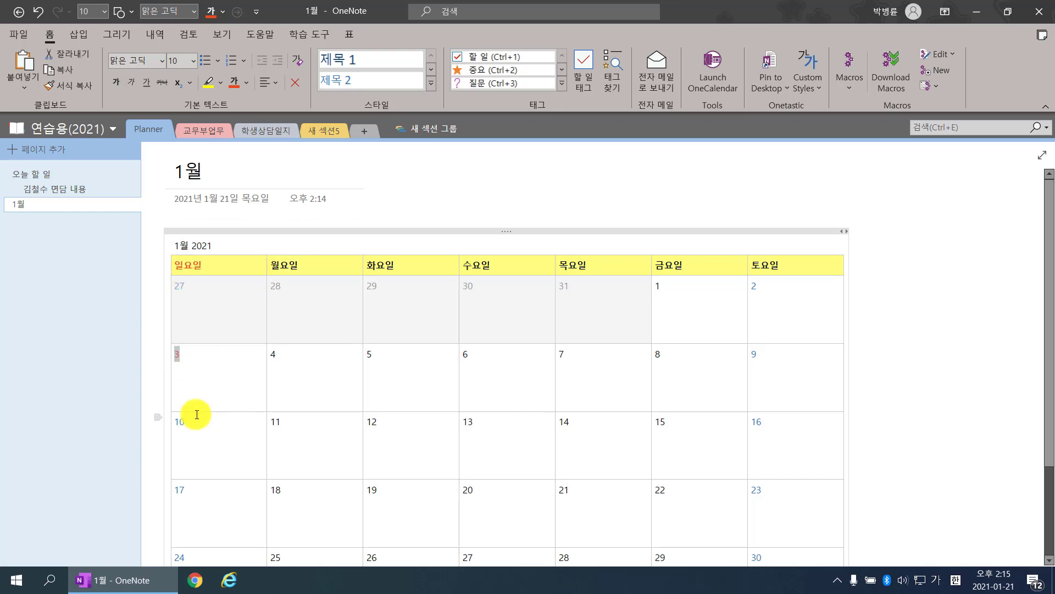
drag(189, 422, 167, 420)
key(F4)
drag(184, 494, 171, 493)
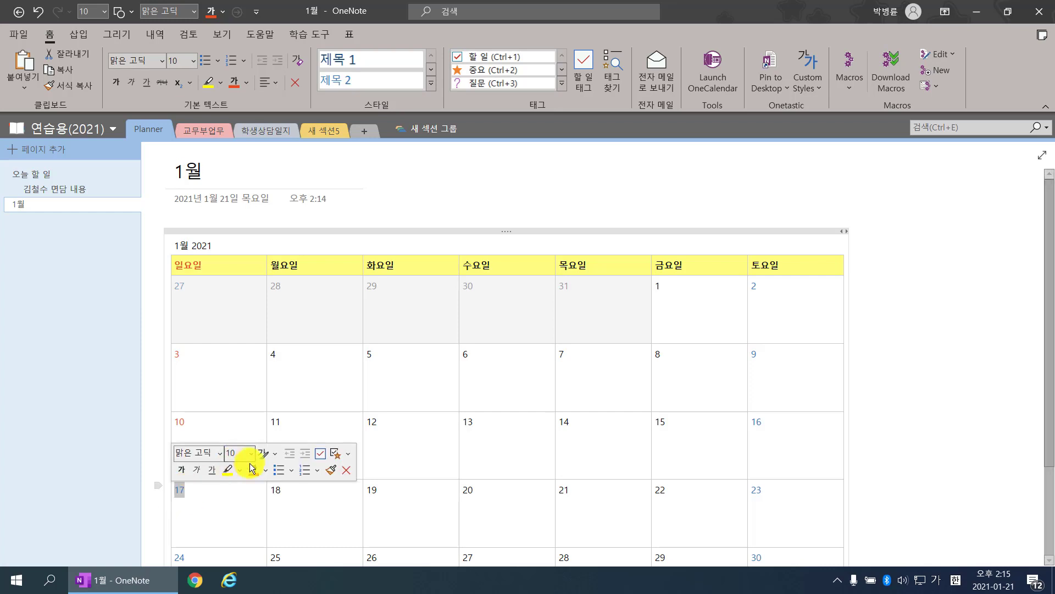
click(247, 467)
drag(188, 557, 169, 556)
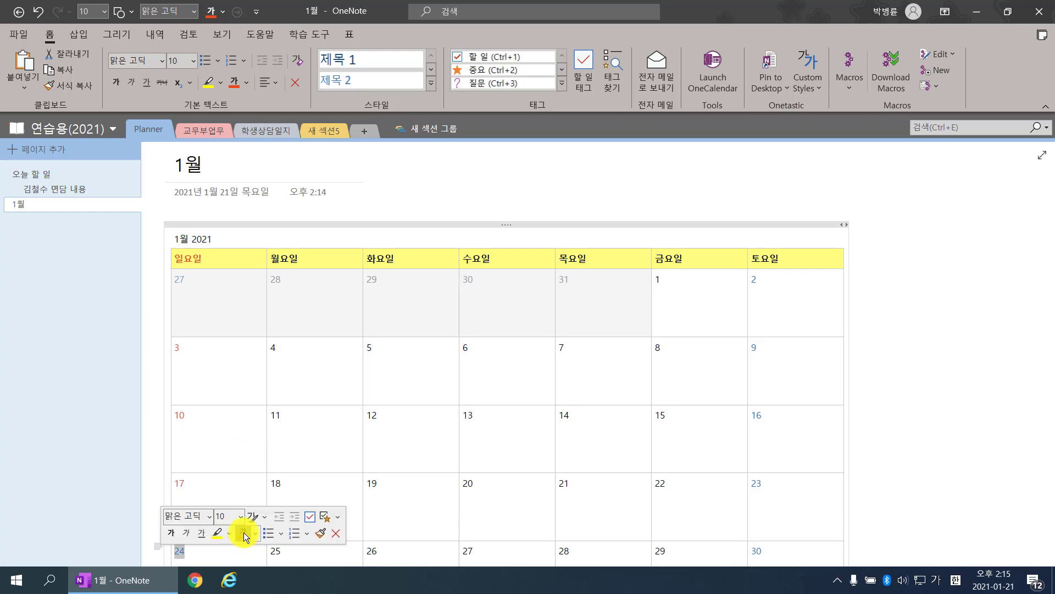
click(242, 534)
click(218, 342)
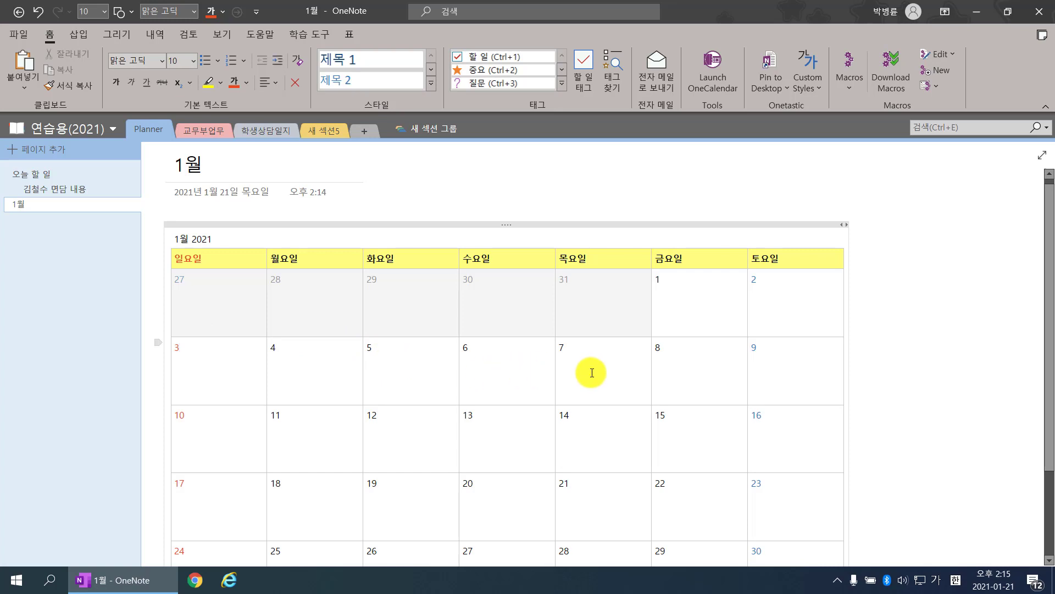
- Add a subpage titled 1월 21일(목) under the 1월 page and return to the 1월 calendar
double_click(127, 216)
text(1)
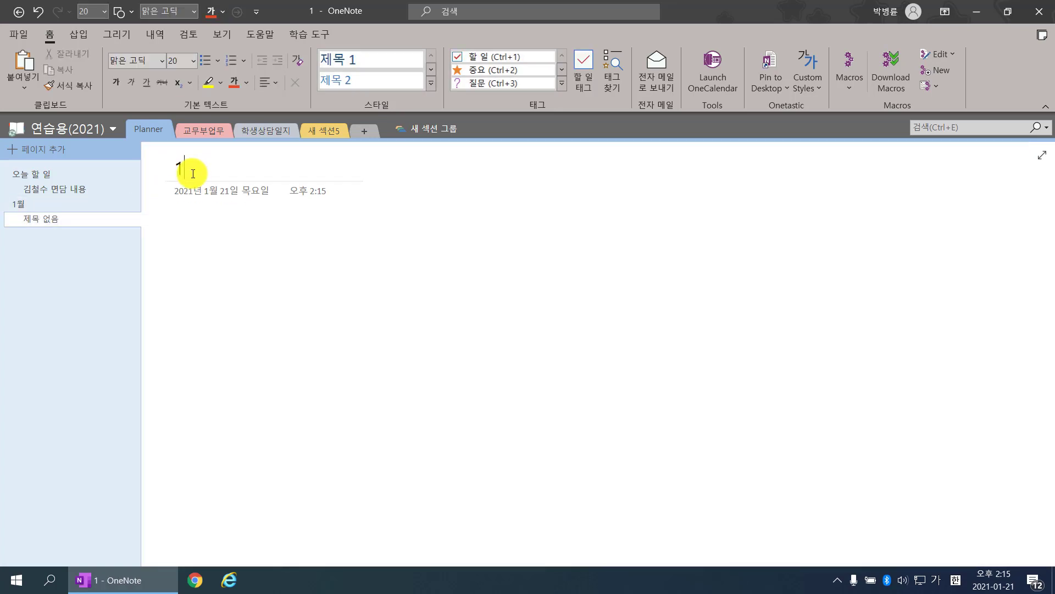
text(월 21일(목))
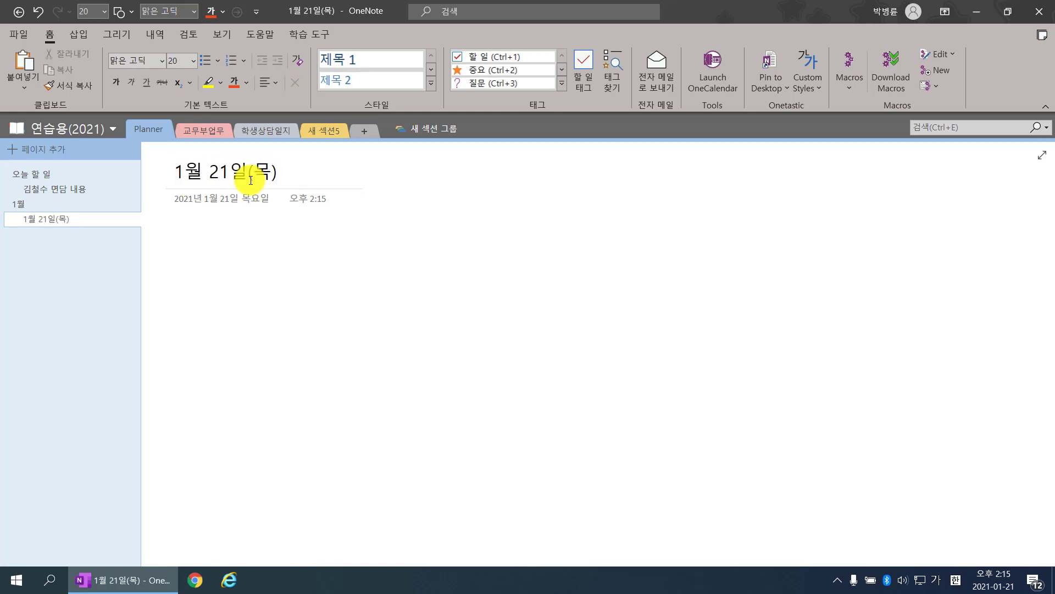
click(202, 234)
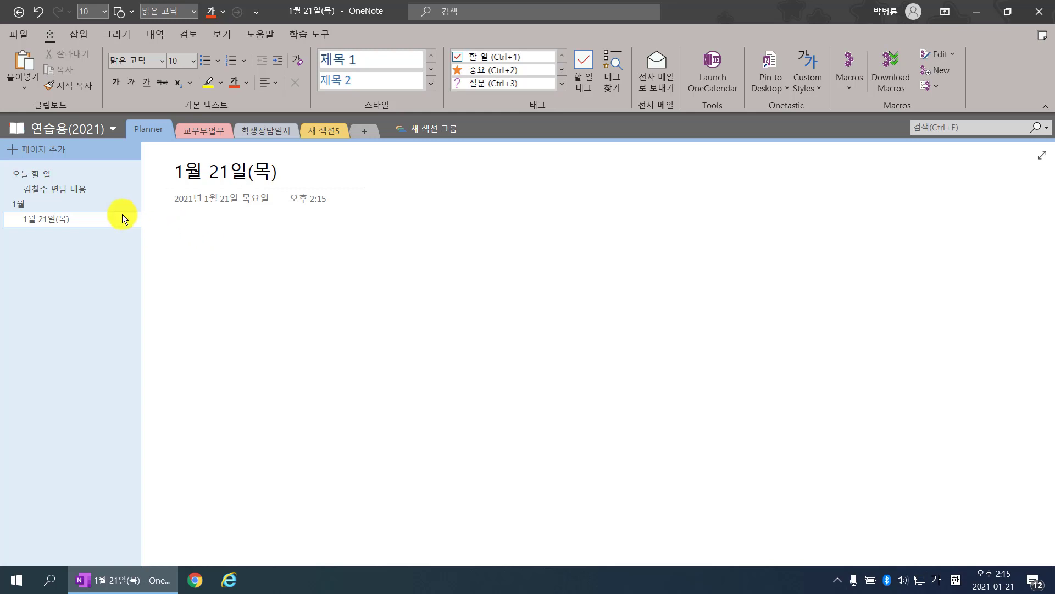
click(110, 205)
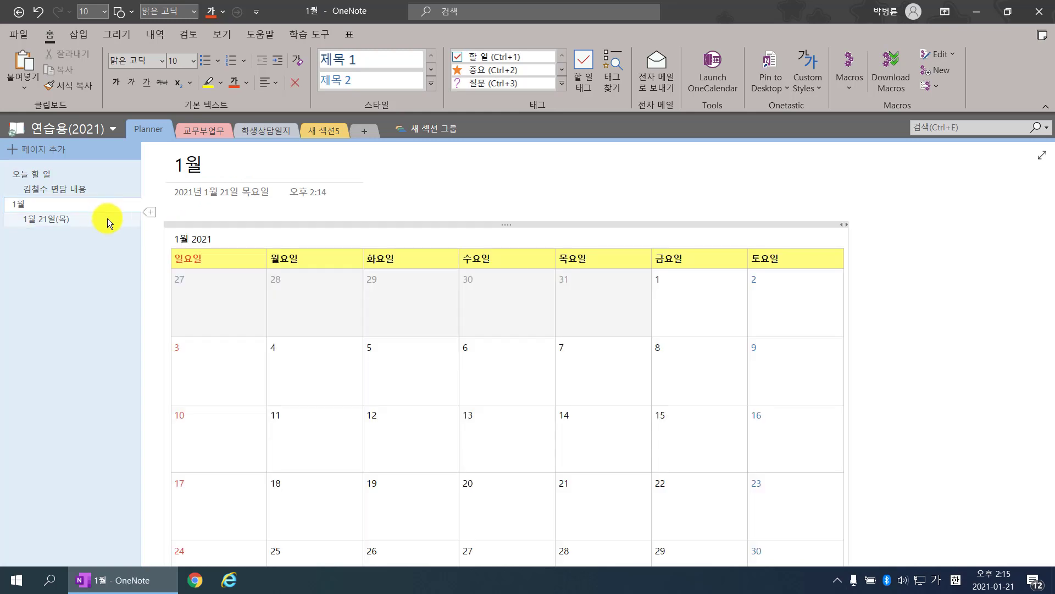
- Switch back and forth between the 1월 calendar page and its 1월 21일(목) subpage
click(107, 219)
click(105, 203)
click(107, 217)
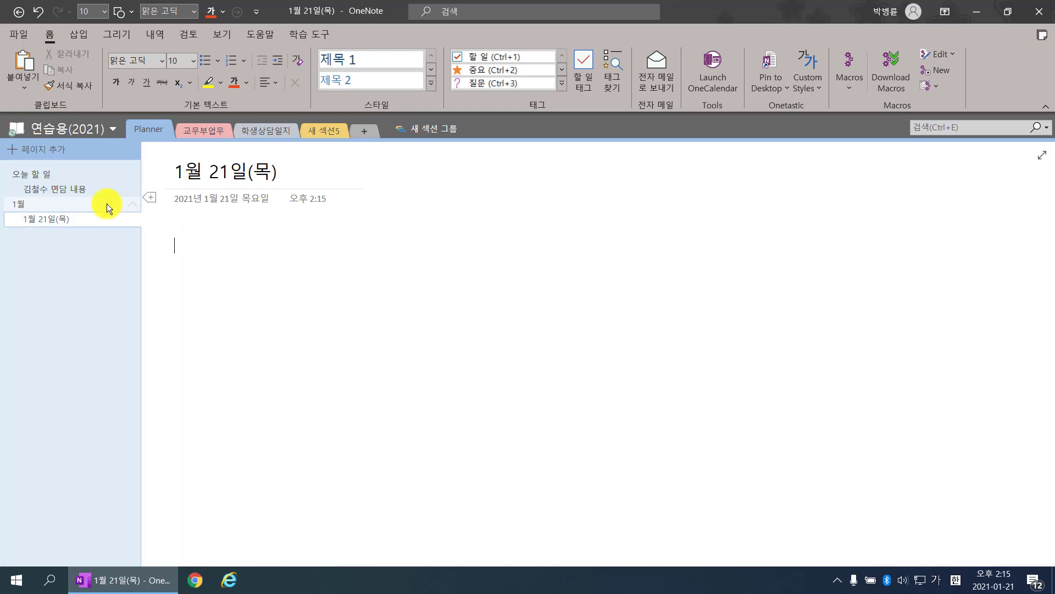
click(106, 204)
click(106, 217)
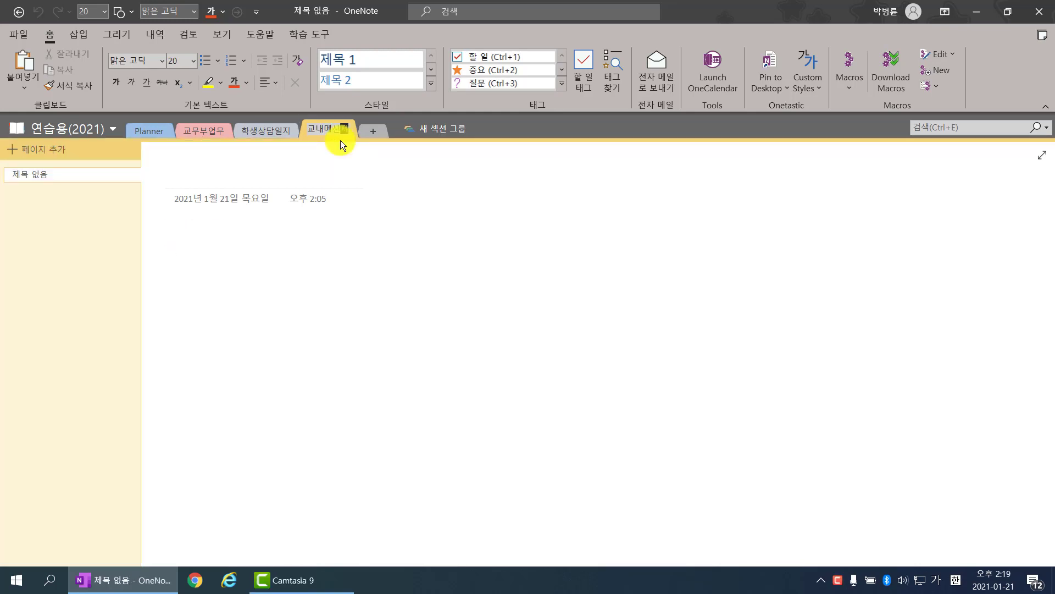
- Rename the 새 섹션5 section to 교내메신저 and place the cursor in the title of its untitled page
click(188, 228)
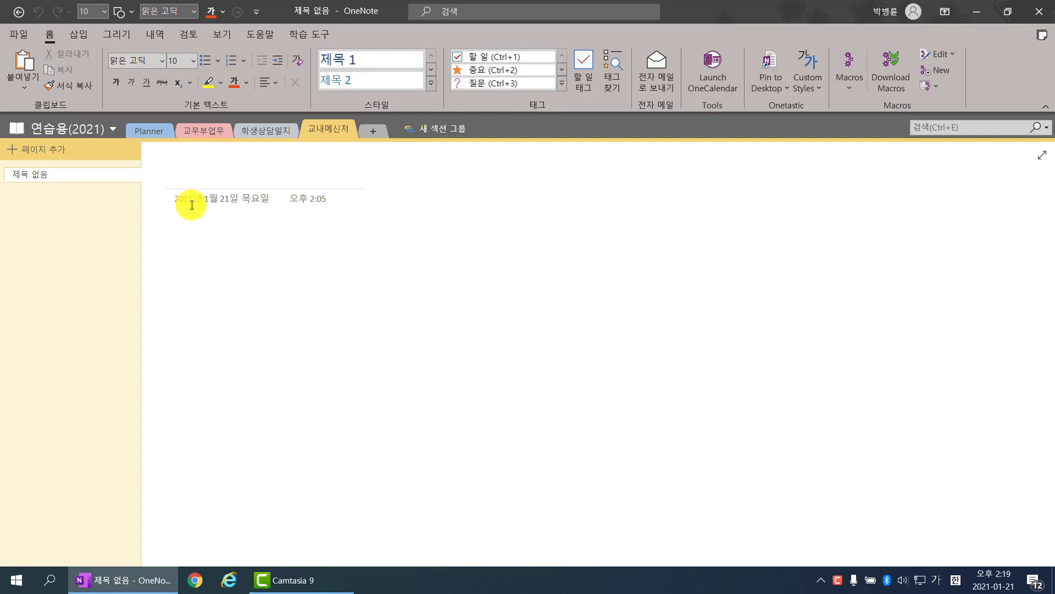
click(183, 174)
- Open the 2021 notebook and look through its 수업(2), 수업(3), Tips and 아이디어 sections
click(99, 128)
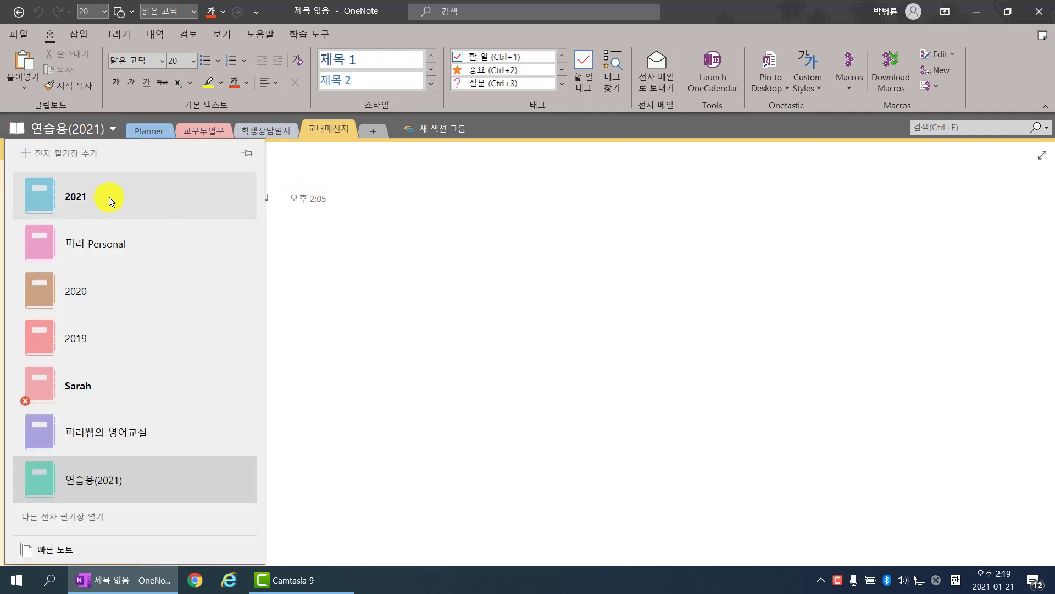
click(109, 197)
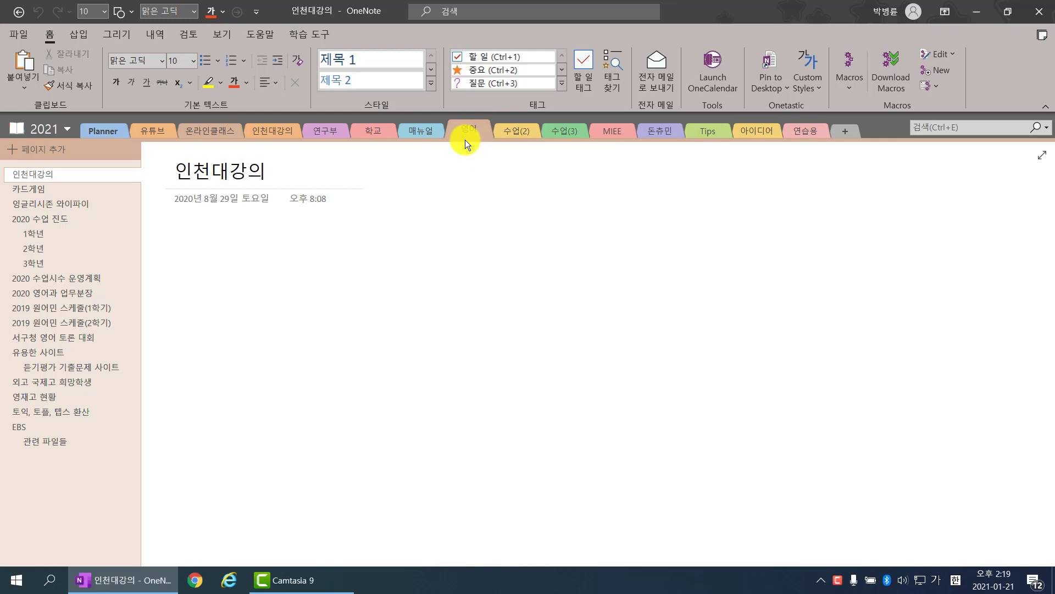
click(522, 132)
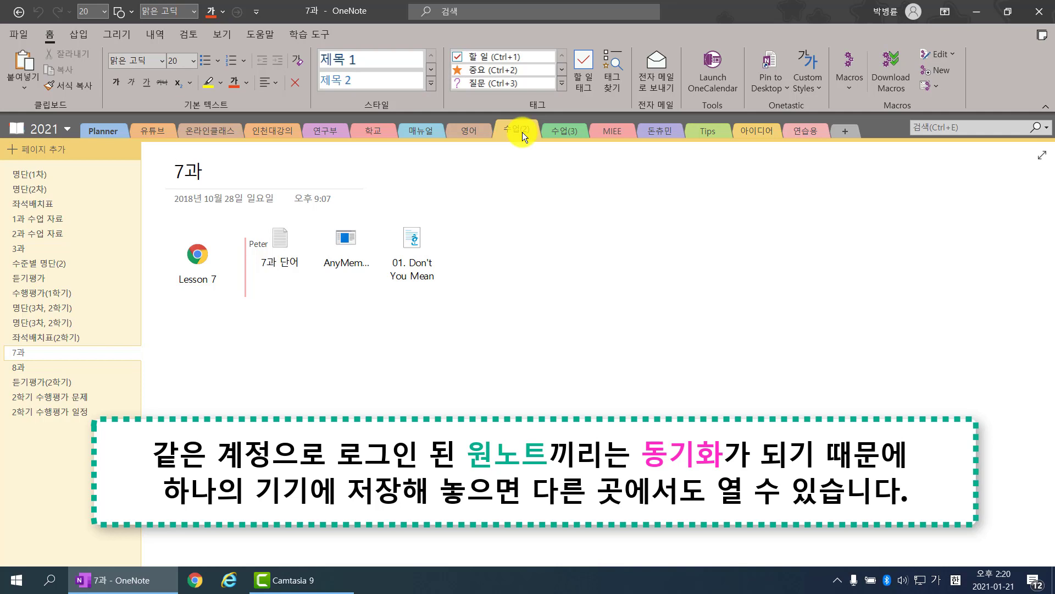
click(563, 132)
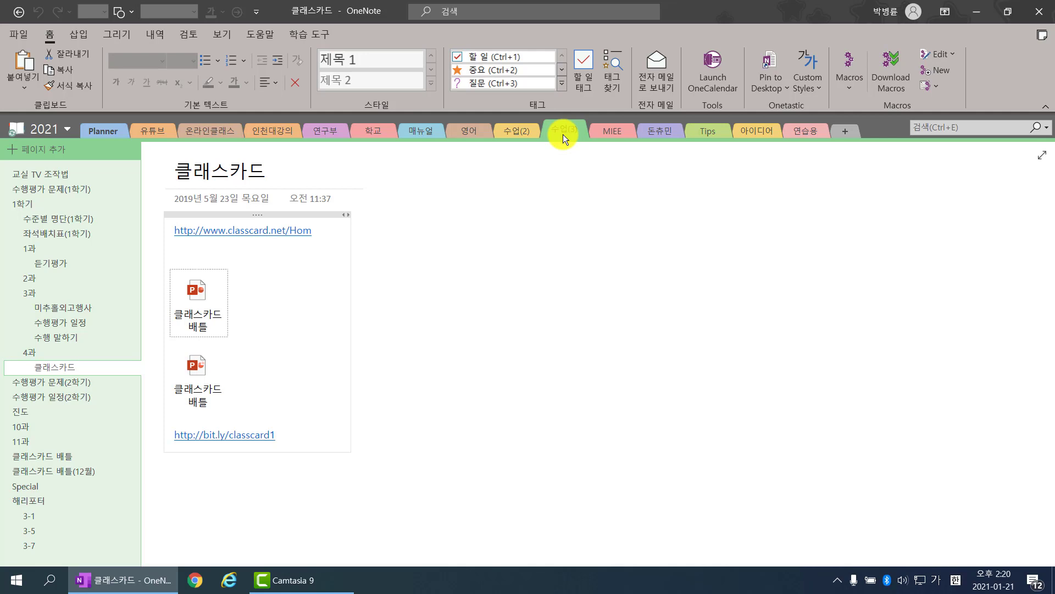
click(723, 130)
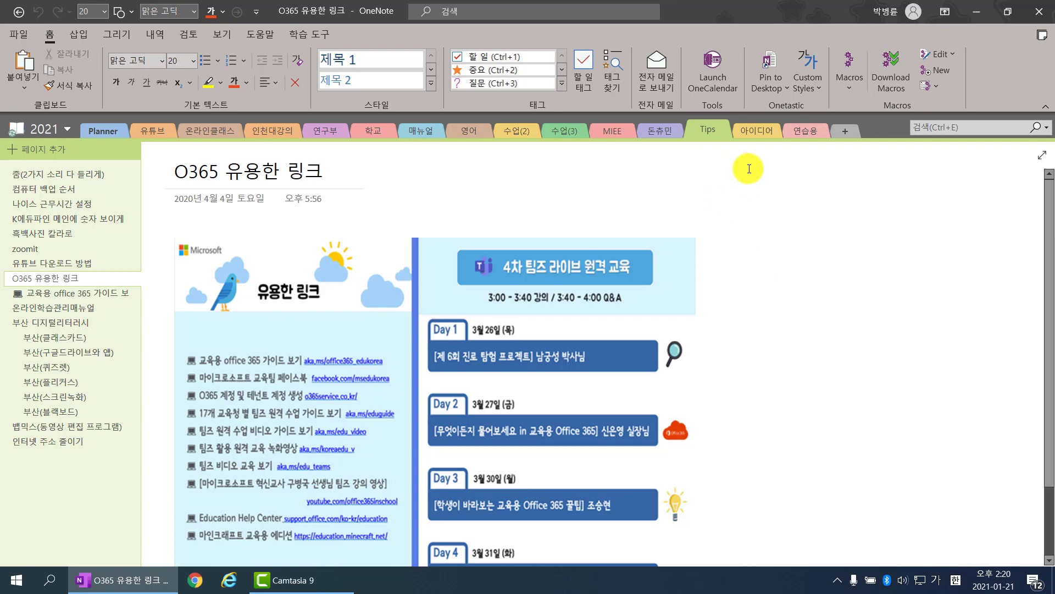
click(751, 130)
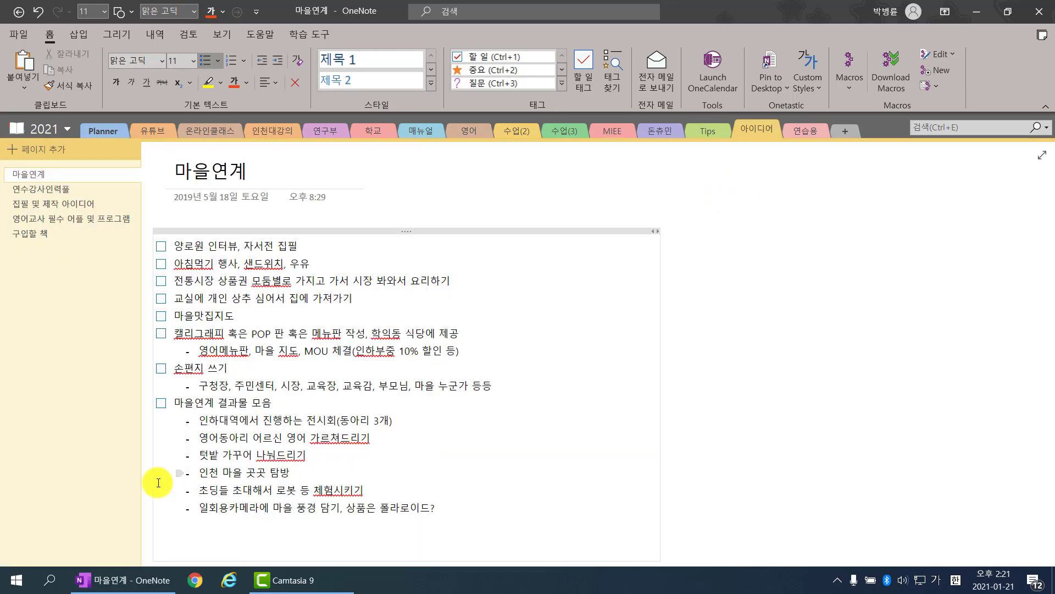